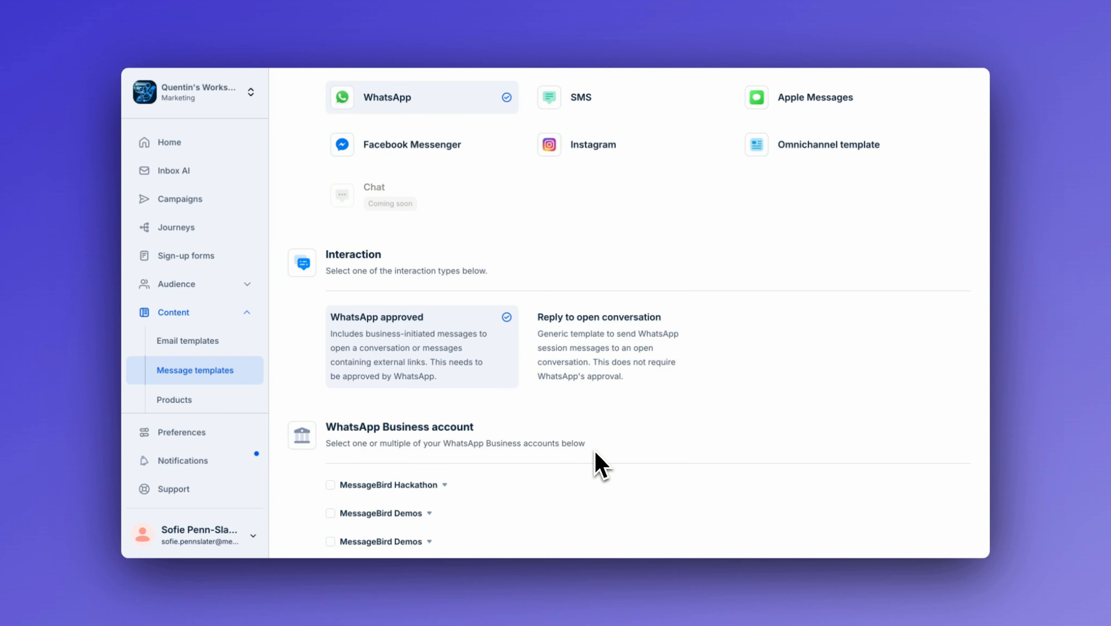
Step: Select the first MessageBird Demos WhatsApp Business account for the template
scroll(595, 451, "up", 3)
scroll(595, 452, "down", 3)
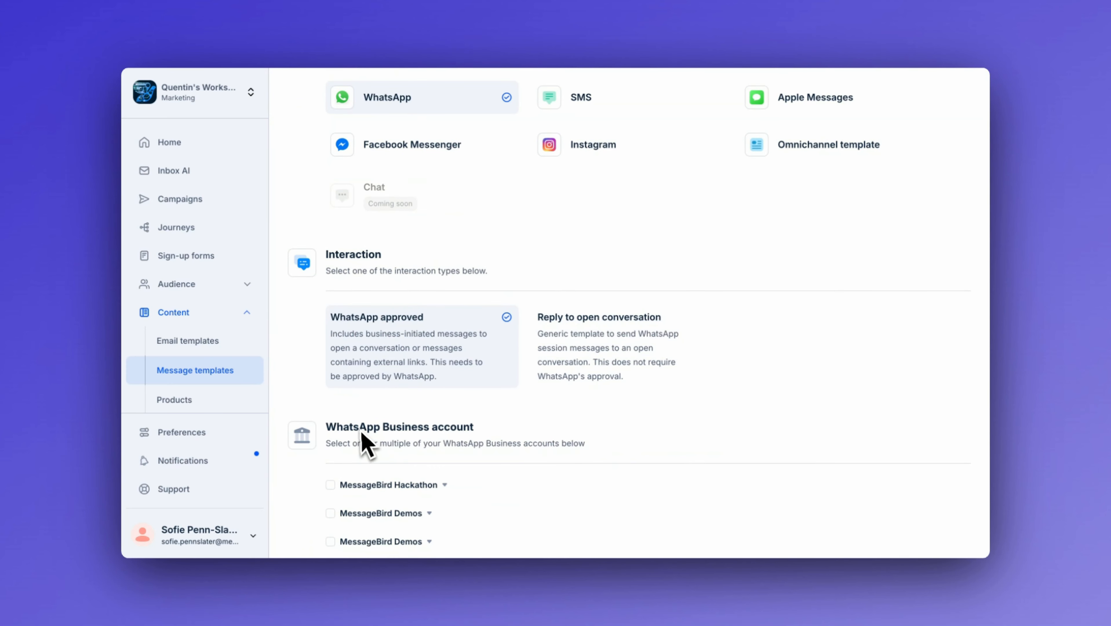
left_click(331, 513)
Step: Choose Image as the message type
scroll(337, 524, "down", 8)
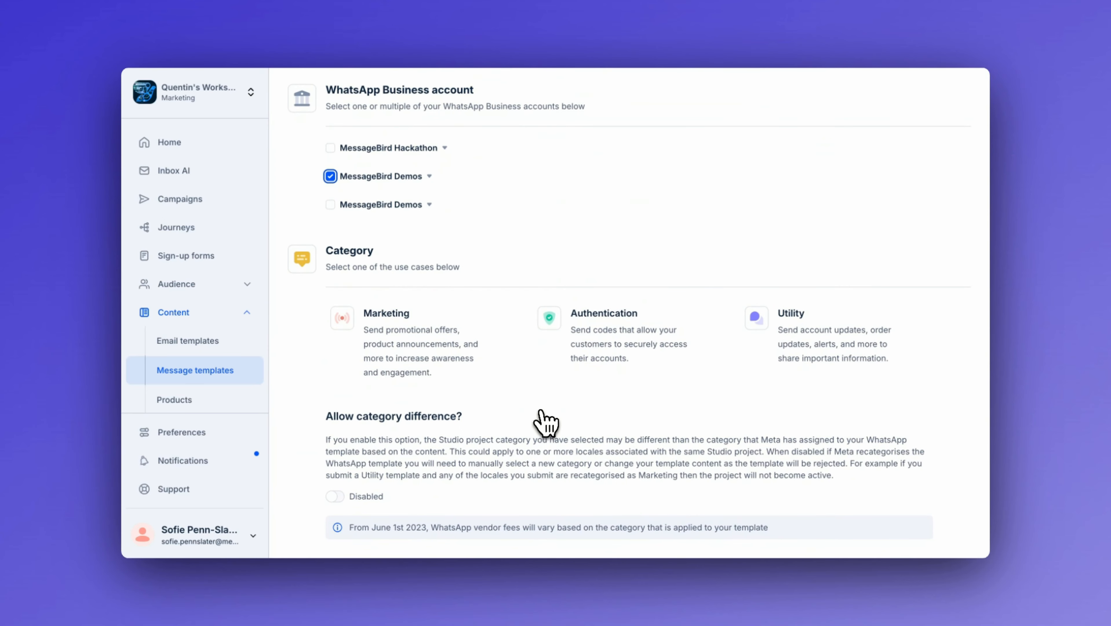
scroll(501, 372, "down", 6)
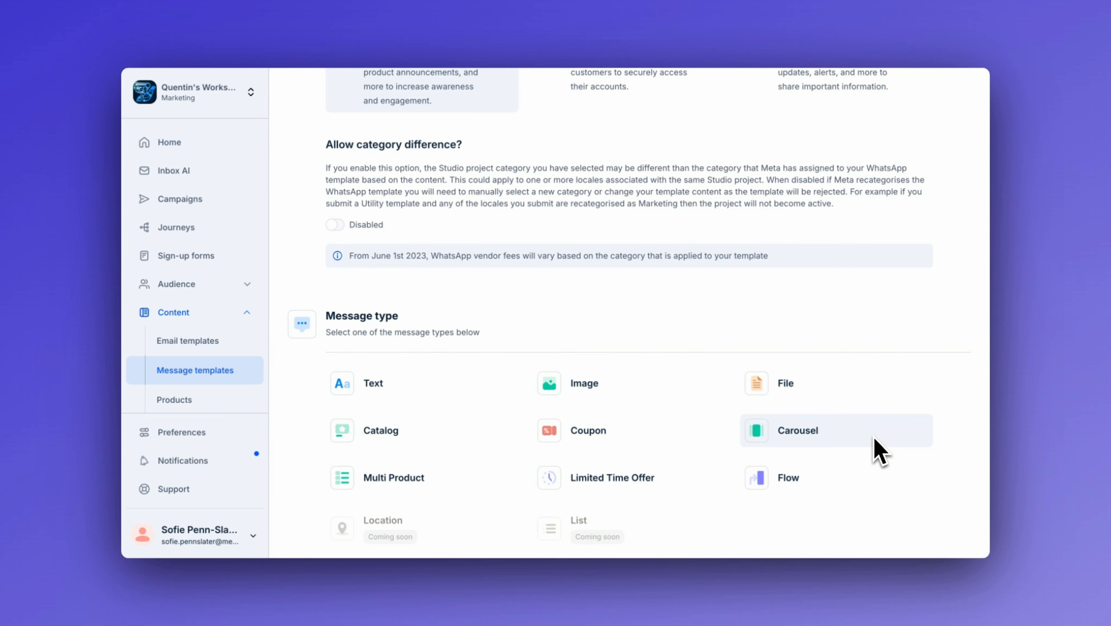
left_click(658, 394)
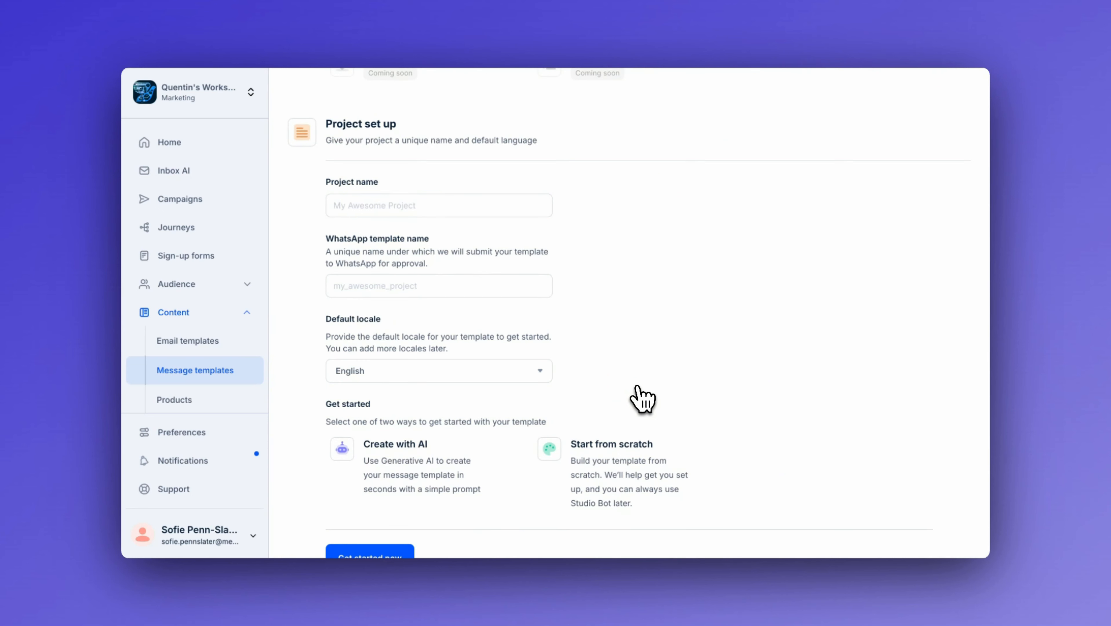
Step: Name the project "WhatsApp campaign"
left_click(480, 210)
type("W")
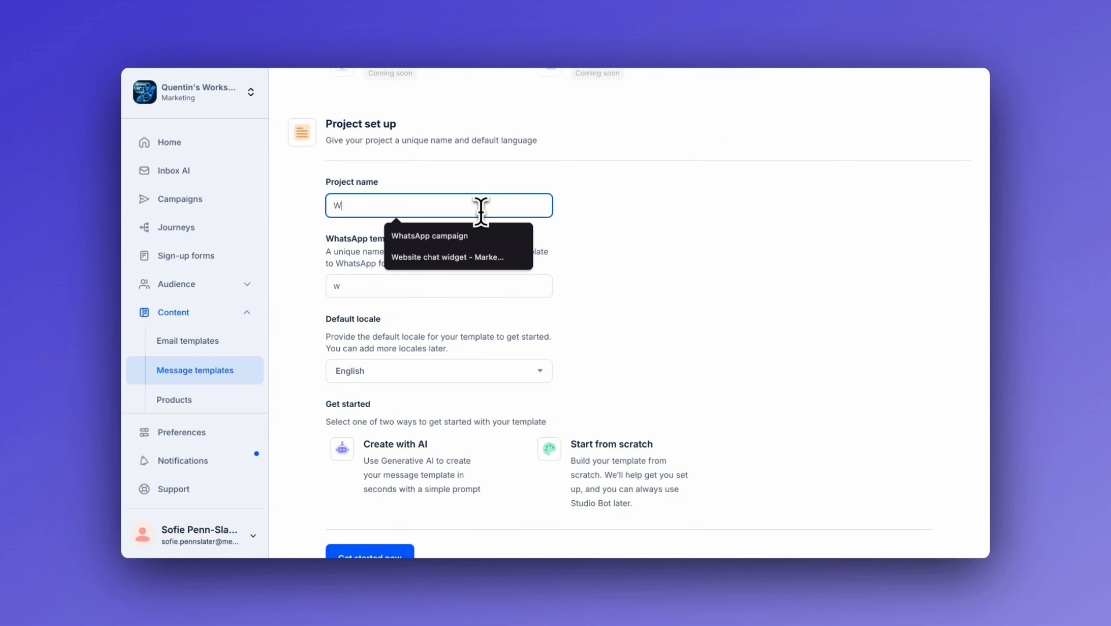
type("hatsApp camp")
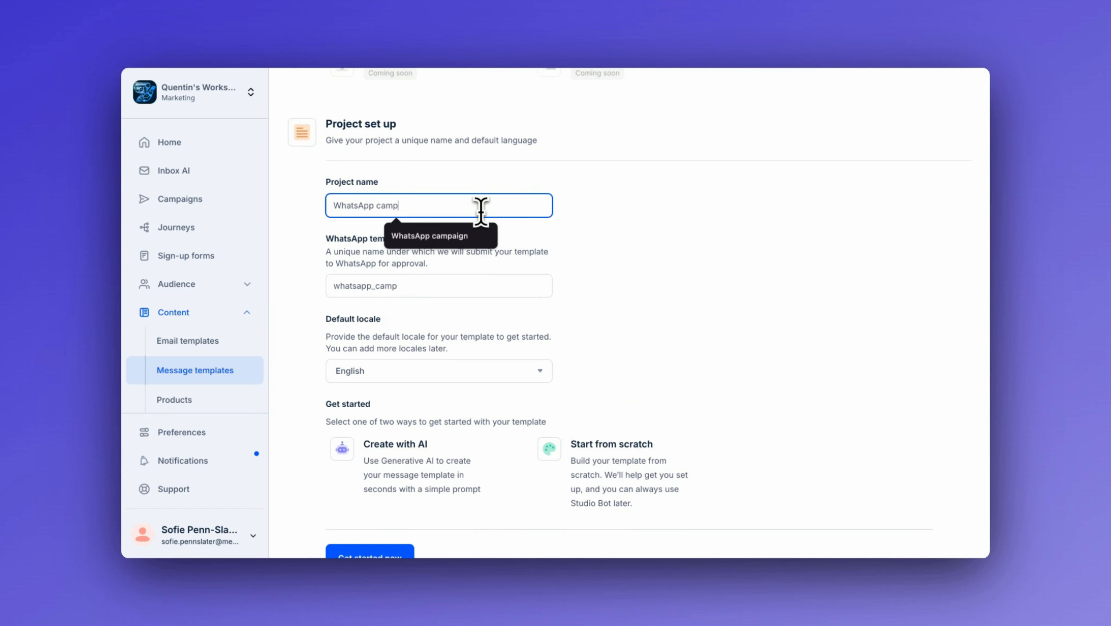
type("aign")
left_click(721, 254)
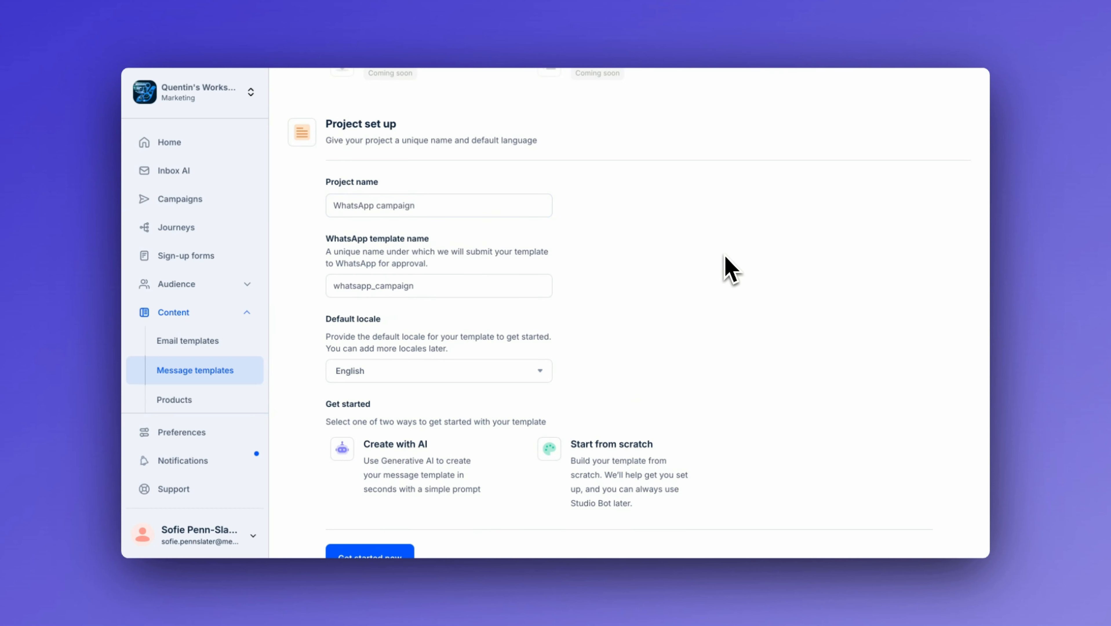
Step: Choose to start the template from scratch and get started
scroll(729, 269, "down", 1)
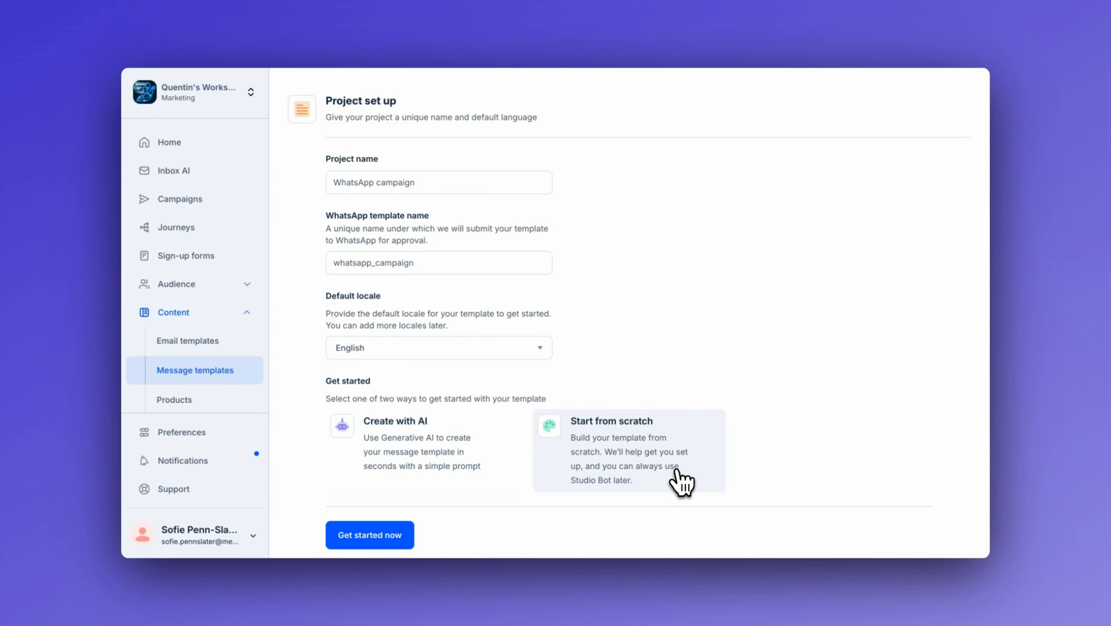
left_click(677, 472)
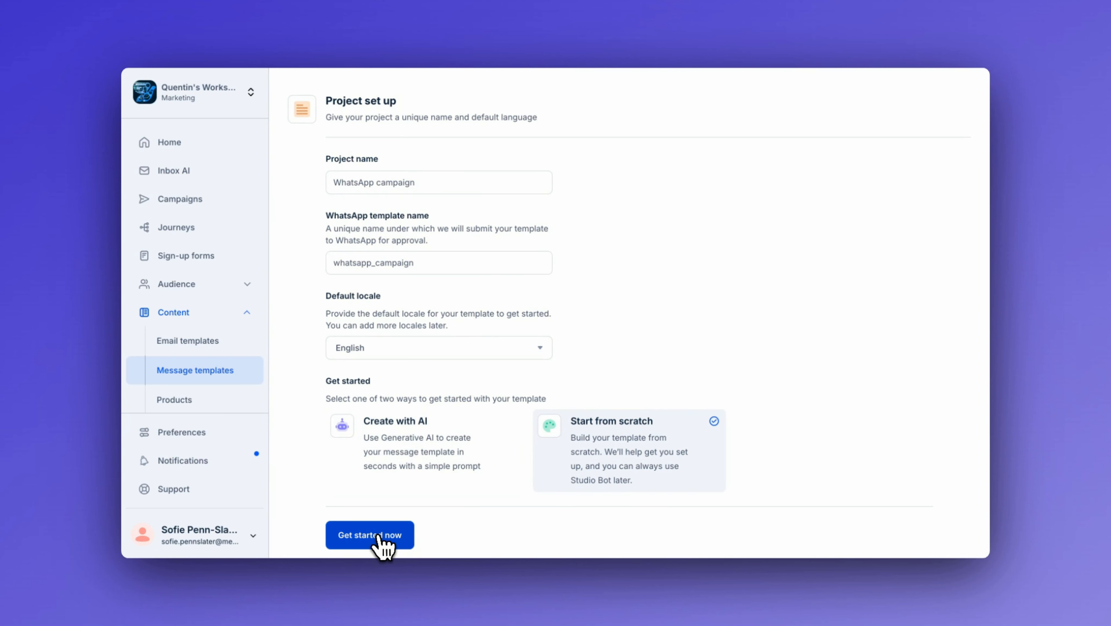
left_click(379, 536)
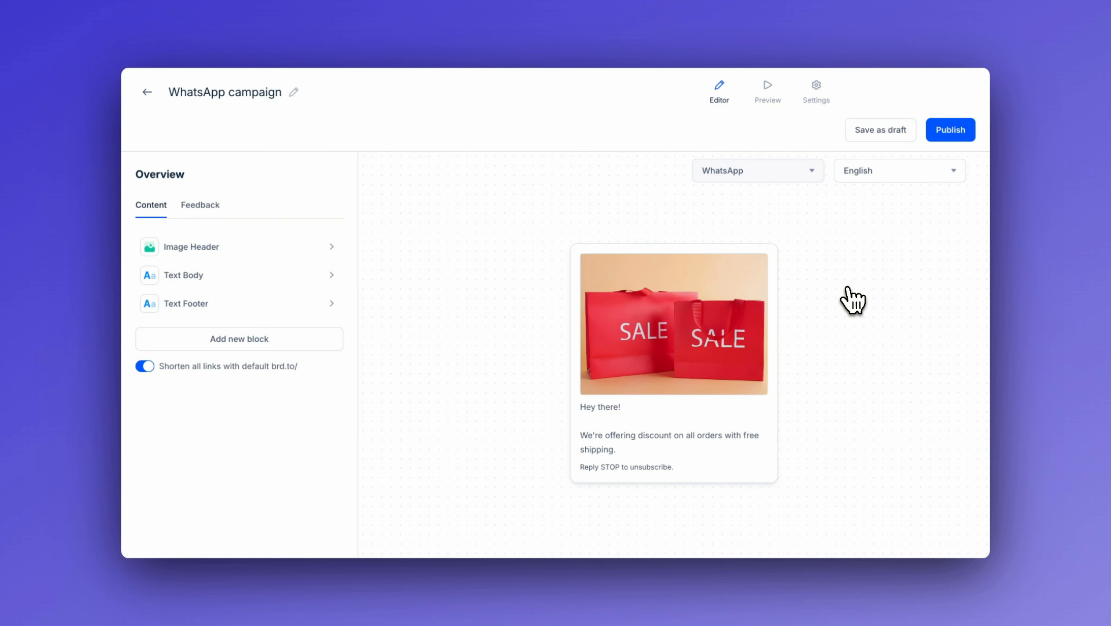
Step: Upload the burst-…-unsplash.jpg photo from Downloads as the image header and return to the block overview
left_click(264, 248)
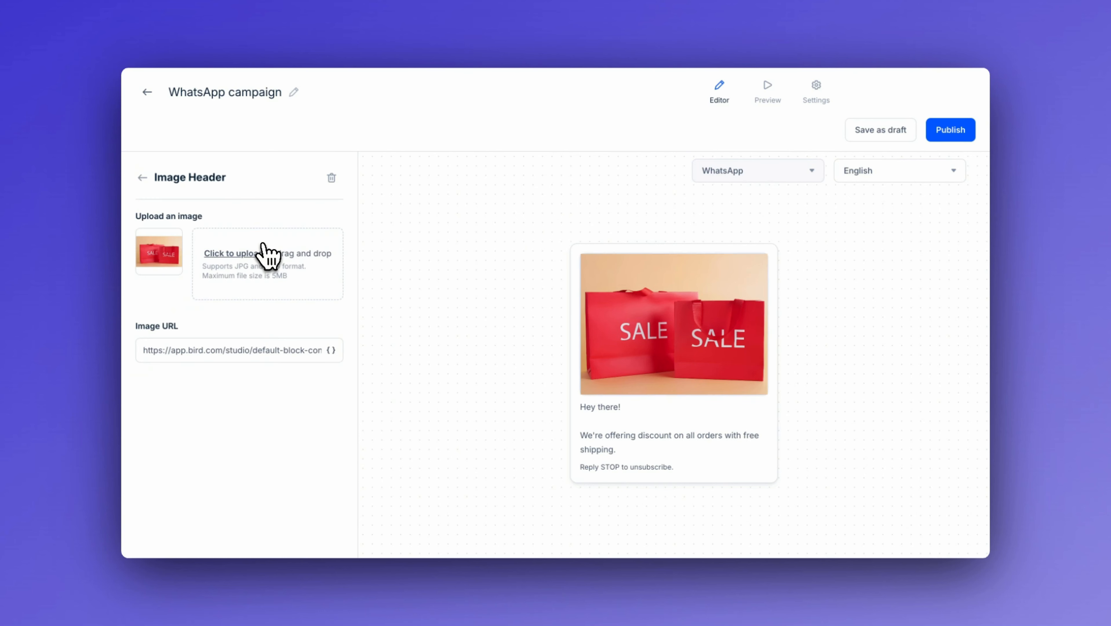
left_click(239, 258)
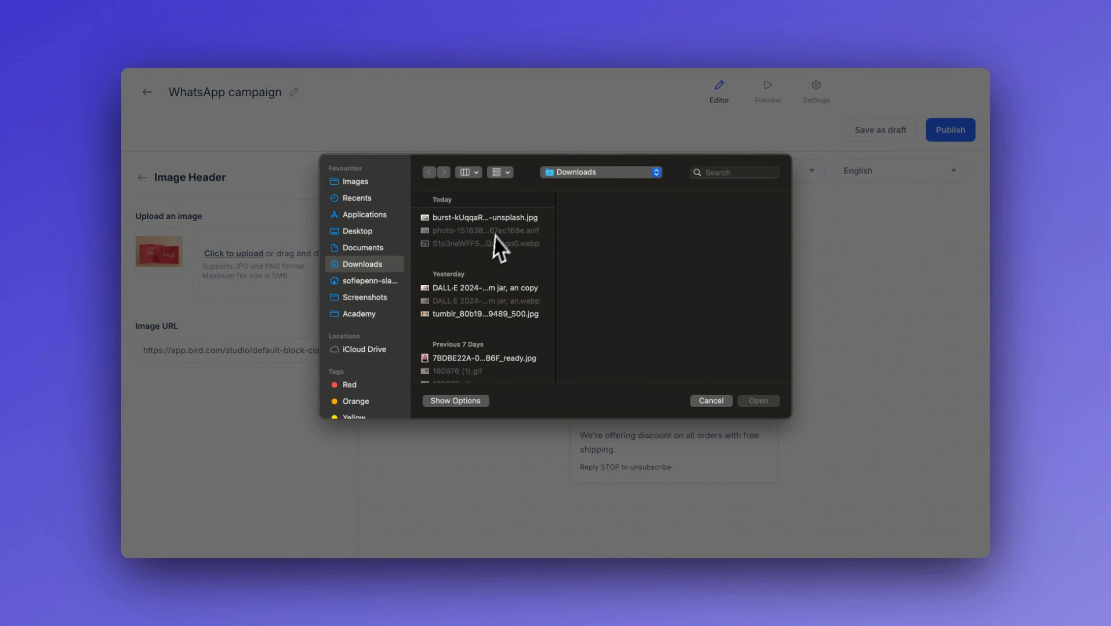
left_click(501, 218)
double_click(501, 218)
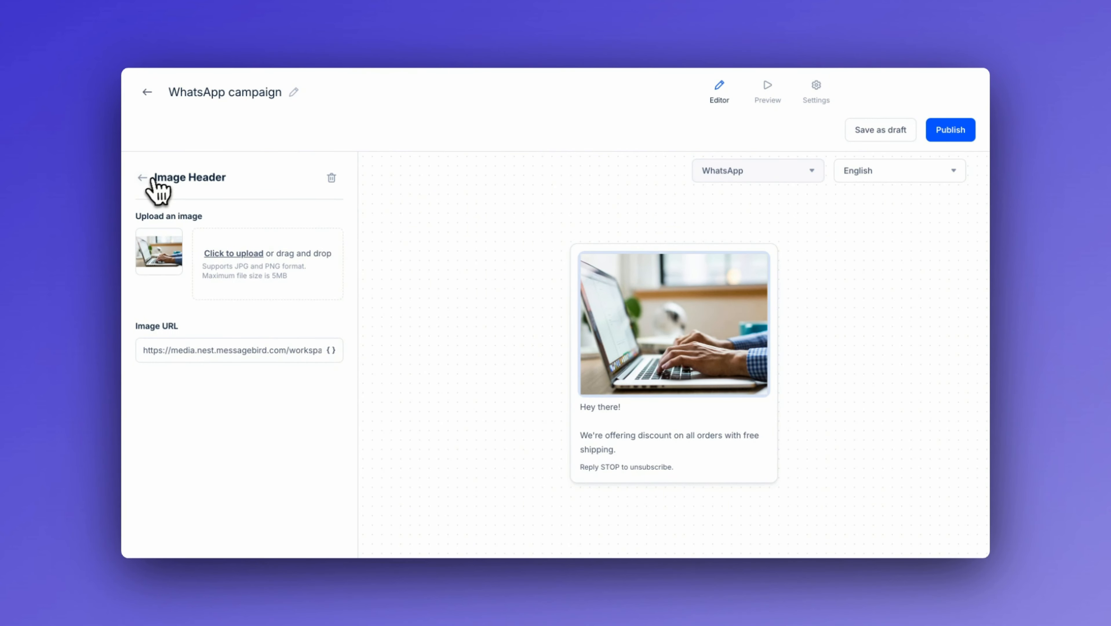
left_click(142, 177)
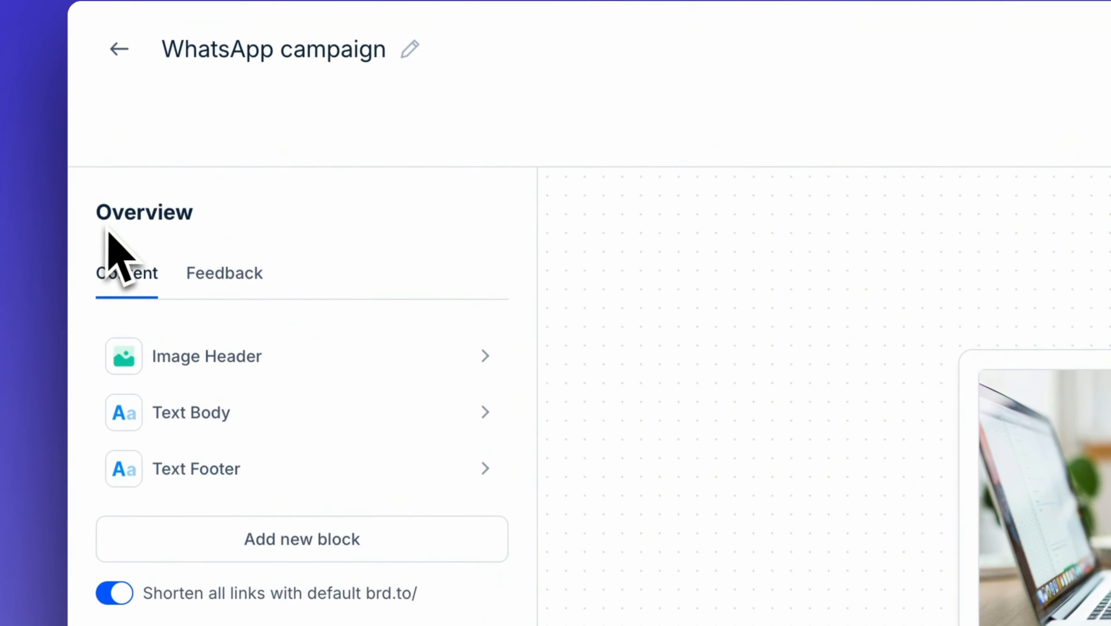
Step: Open the text body, select the word "there" in the greeting, and start creating a new variable
left_click(318, 410)
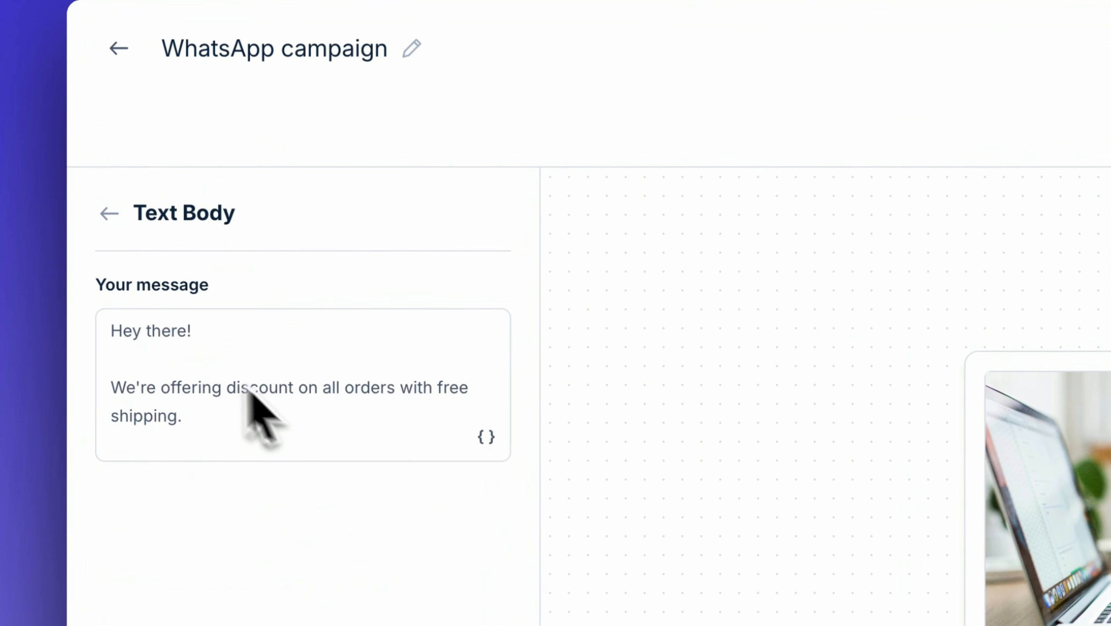
double_click(164, 331)
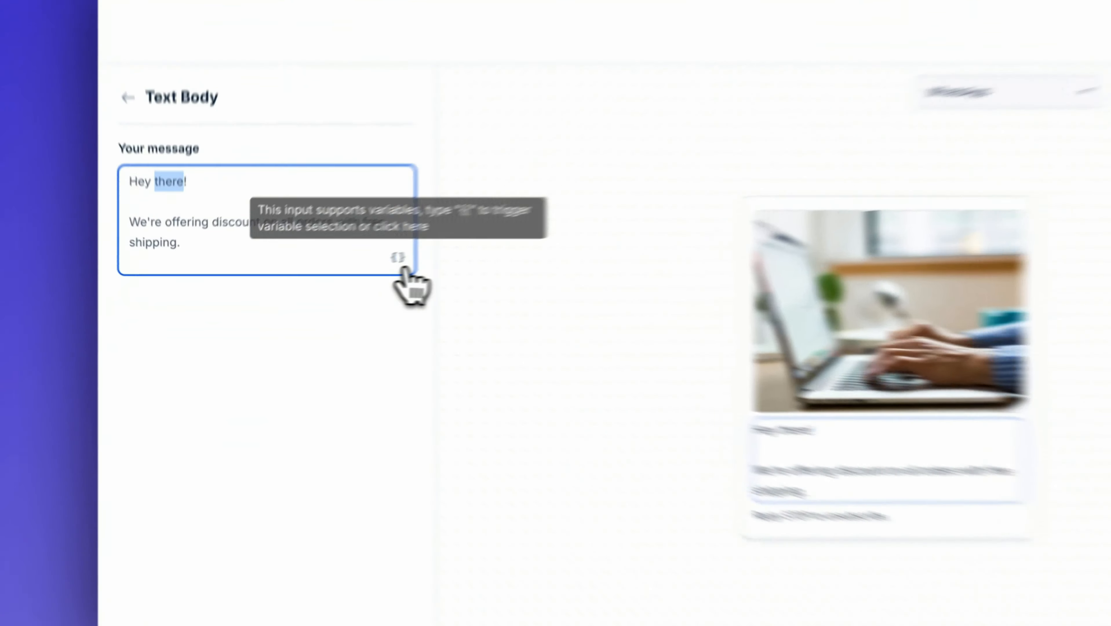
left_click(331, 286)
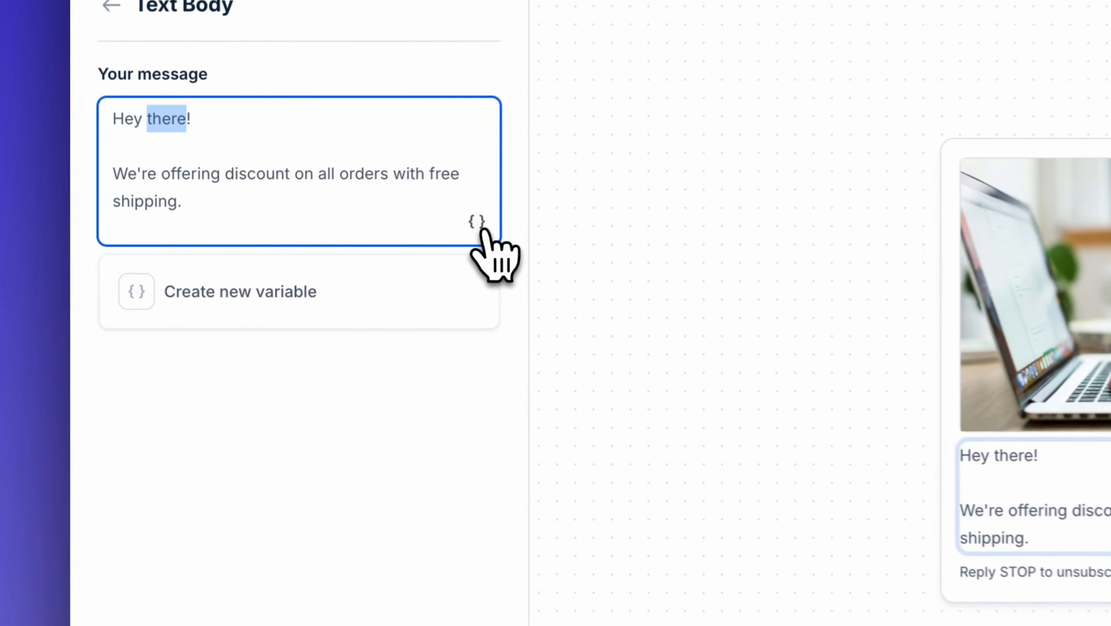
left_click(399, 292)
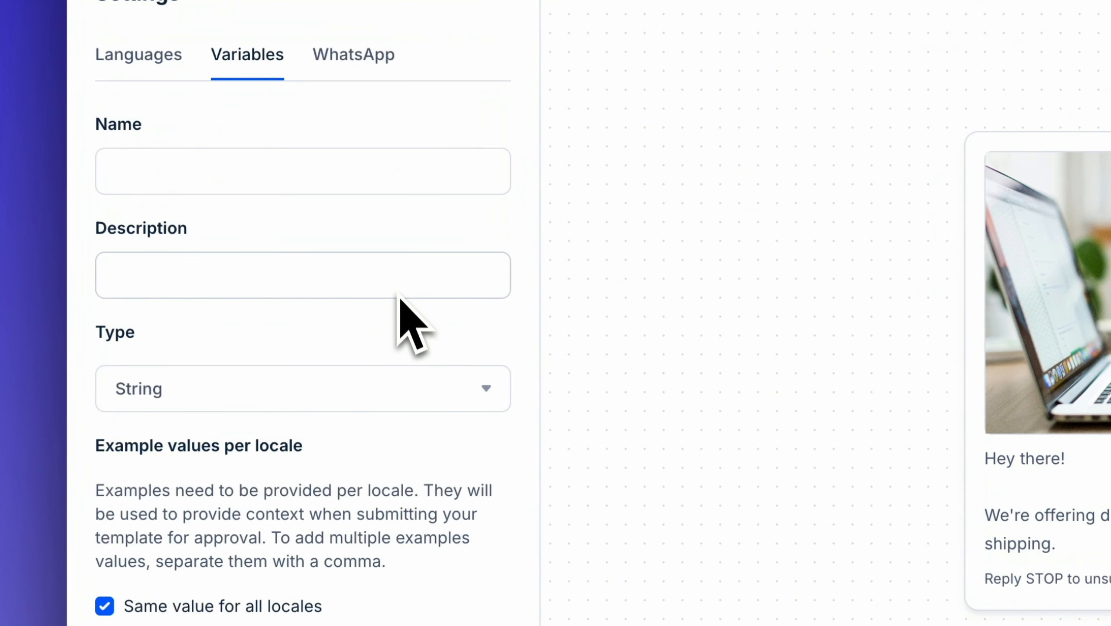
Step: Save a String variable named first_name with description "first name" and example value "there"
left_click(378, 171)
left_click(348, 222)
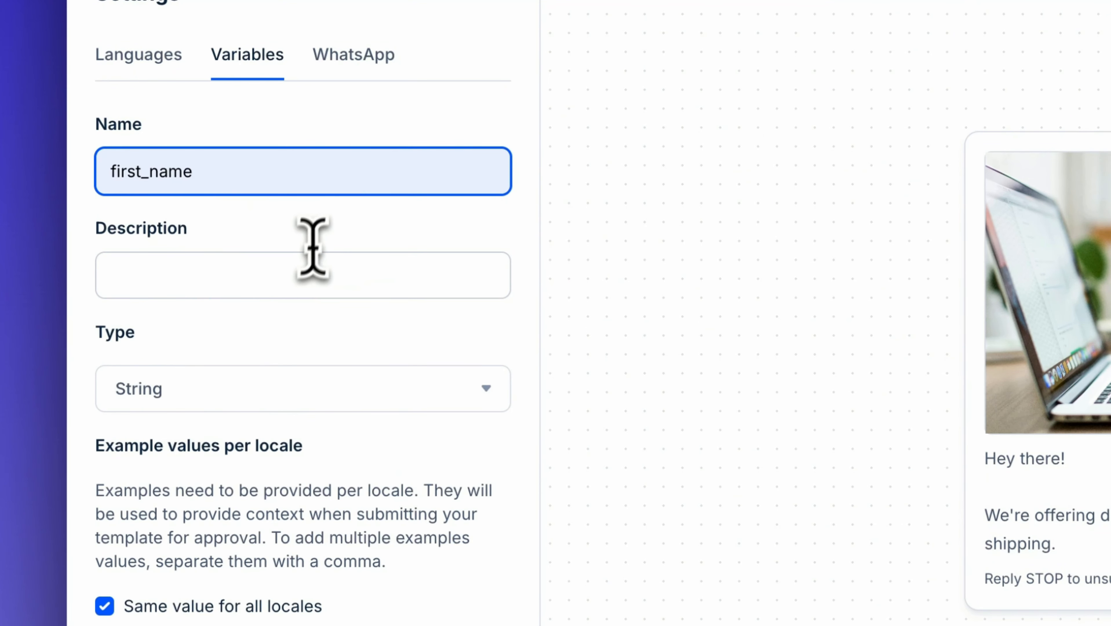
left_click(303, 276)
left_click(280, 337)
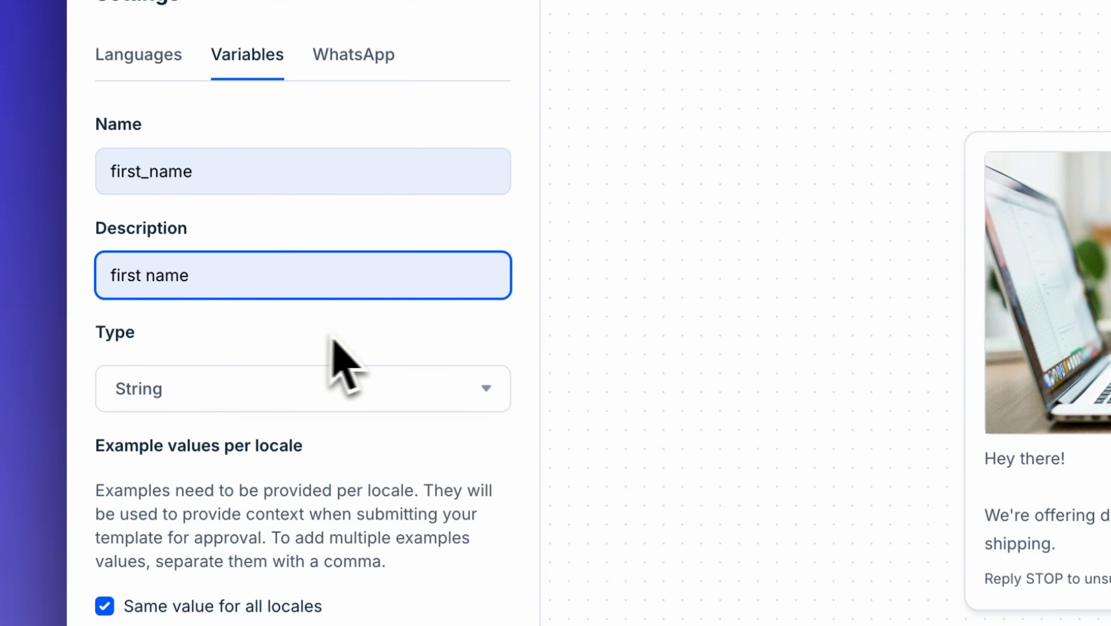
left_click(300, 619)
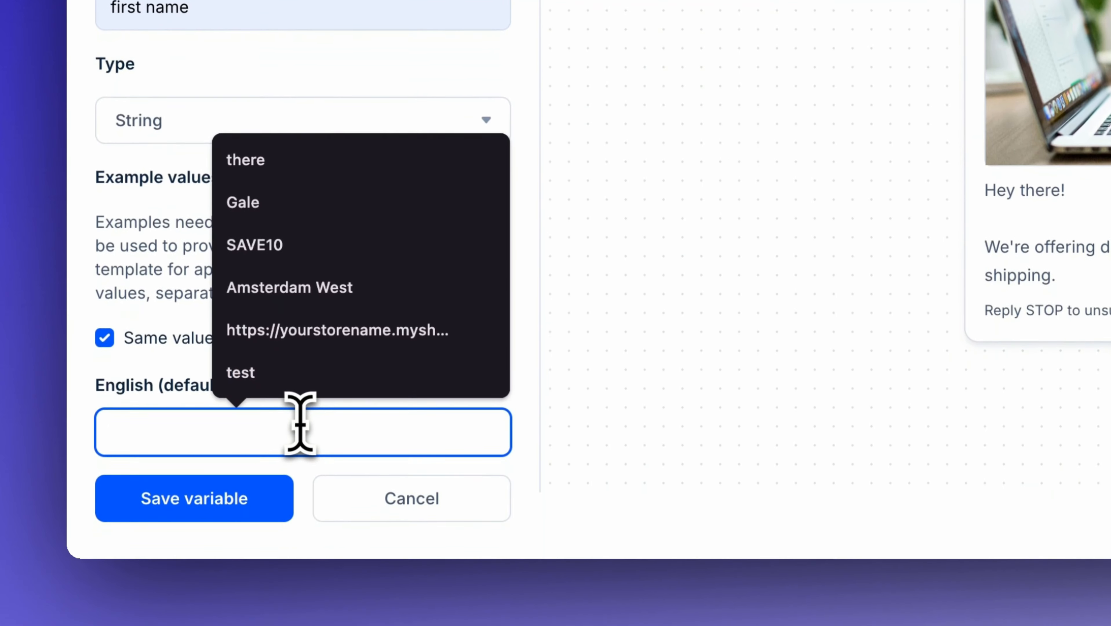
type("there")
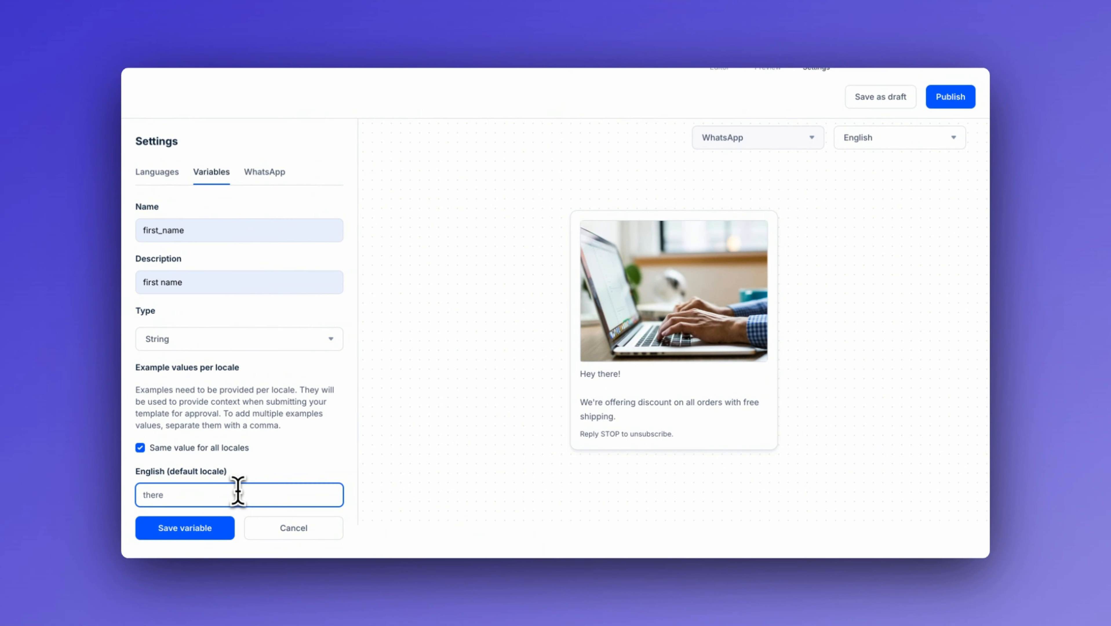
left_click(171, 533)
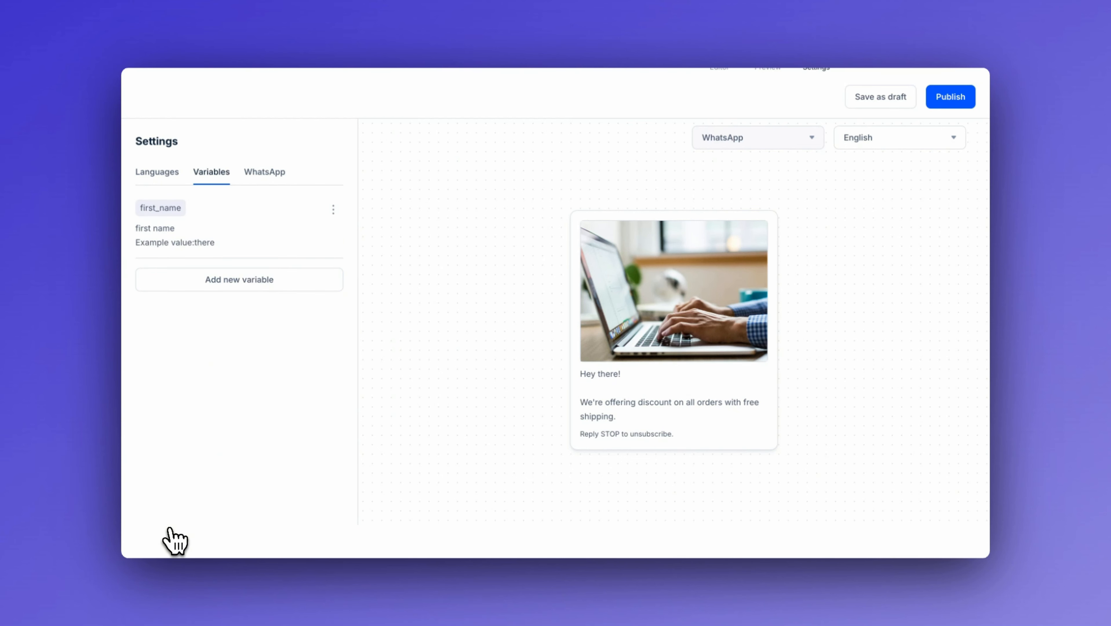
Step: Back in the text body editor, replace "there" in the greeting with the first_name variable
scroll(628, 193, "up", 1)
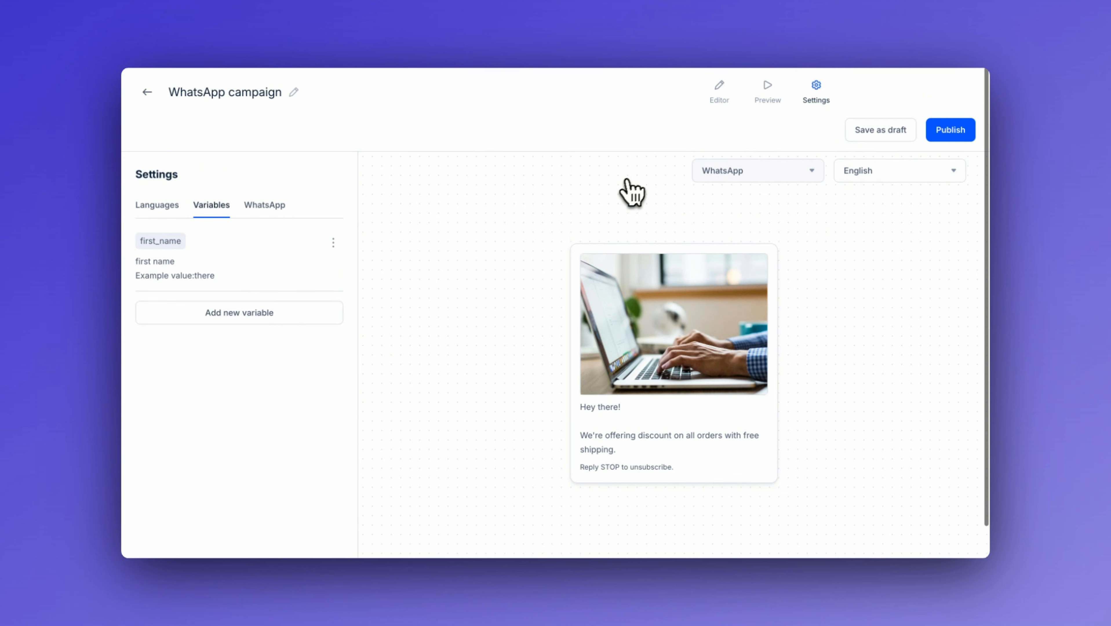
left_click(731, 101)
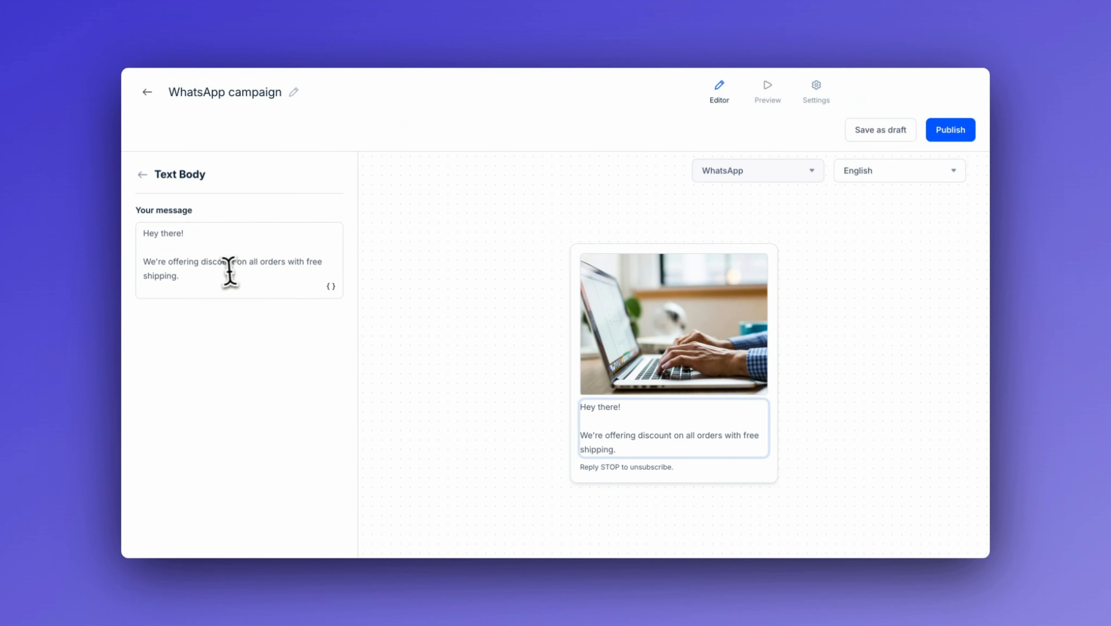
double_click(170, 234)
key("BackSpace")
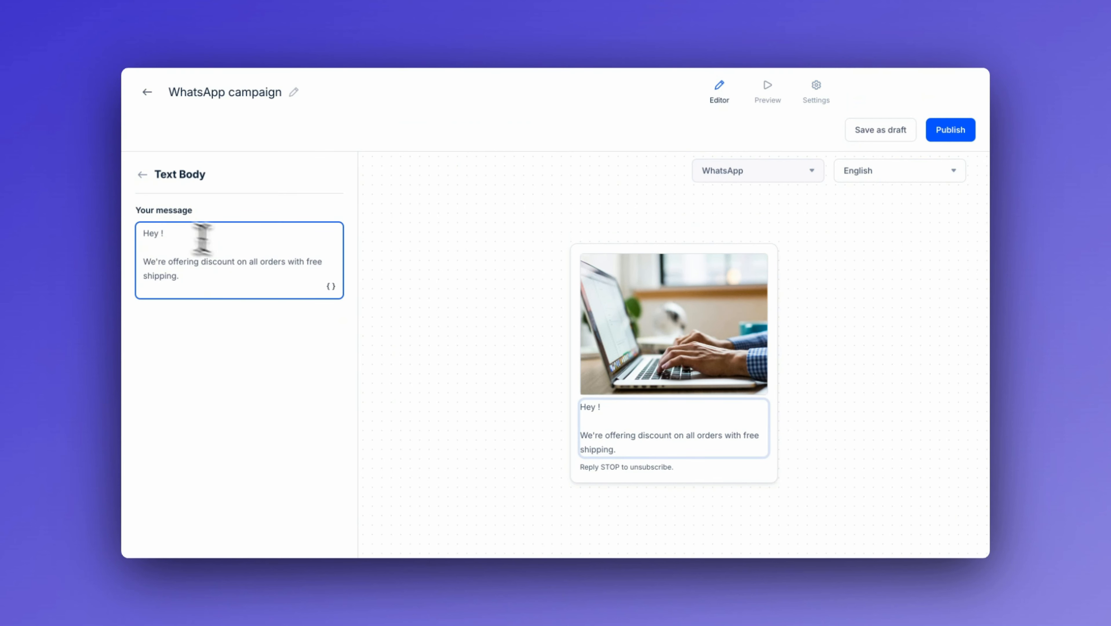
left_click(331, 287)
left_click(285, 323)
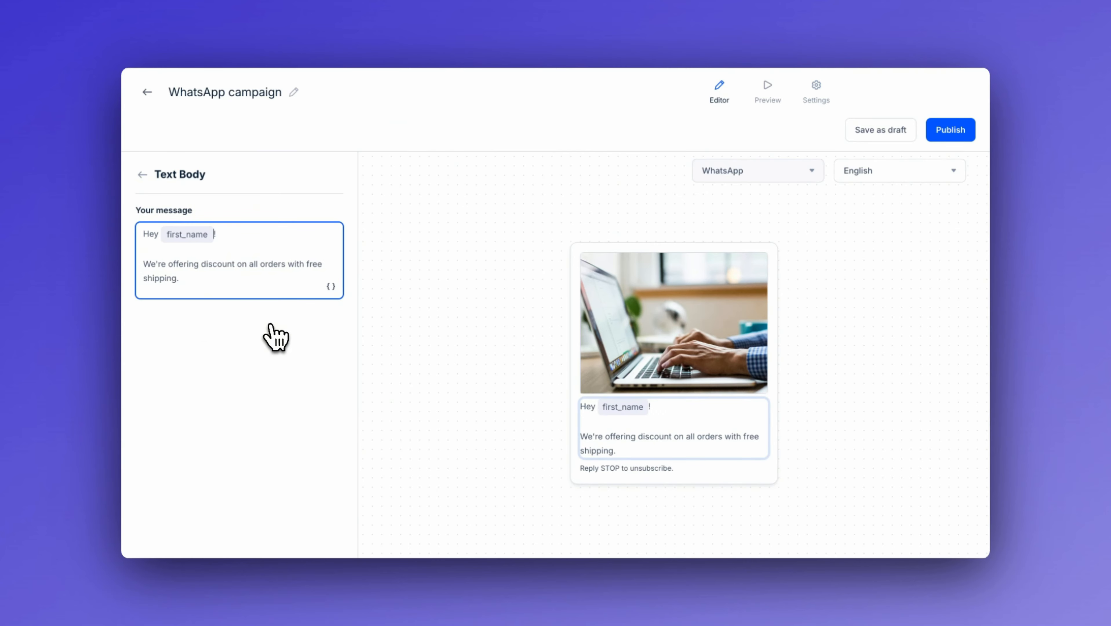
Step: Replace the body's second paragraph with "Read our new blog post!" followed by the pasted blog link
left_click(214, 281)
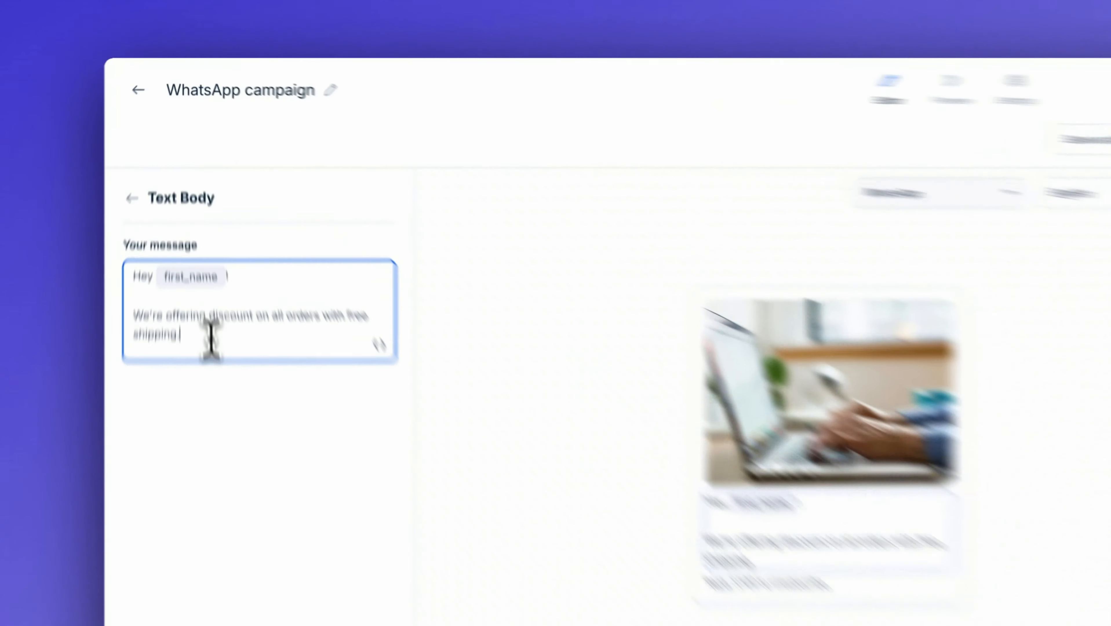
left_click_drag(214, 280, 143, 266)
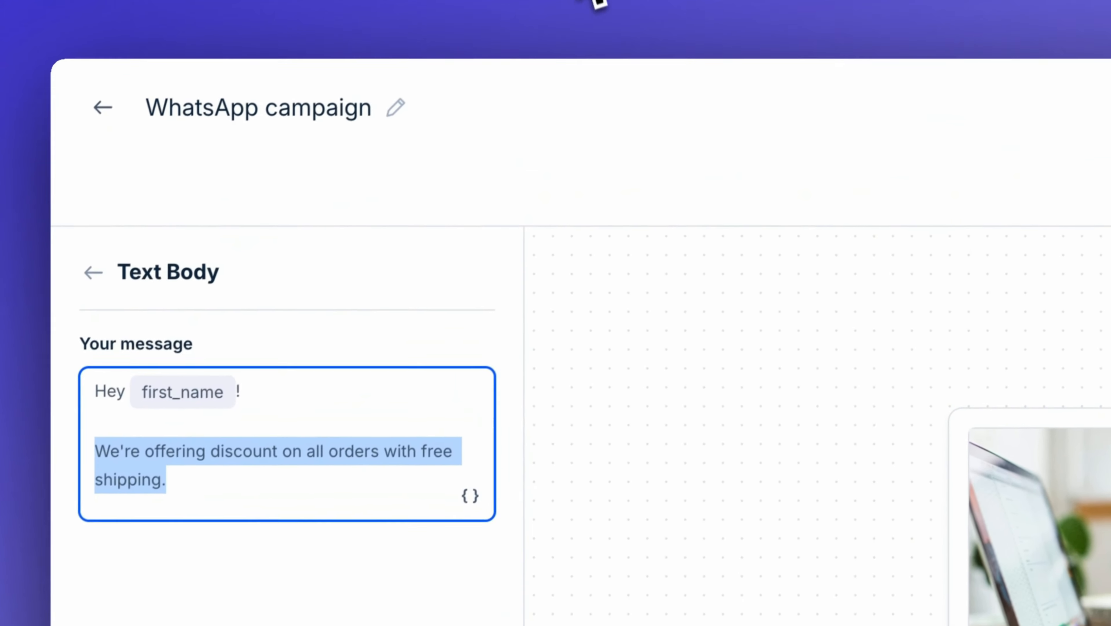
key("BackSpace")
type("R")
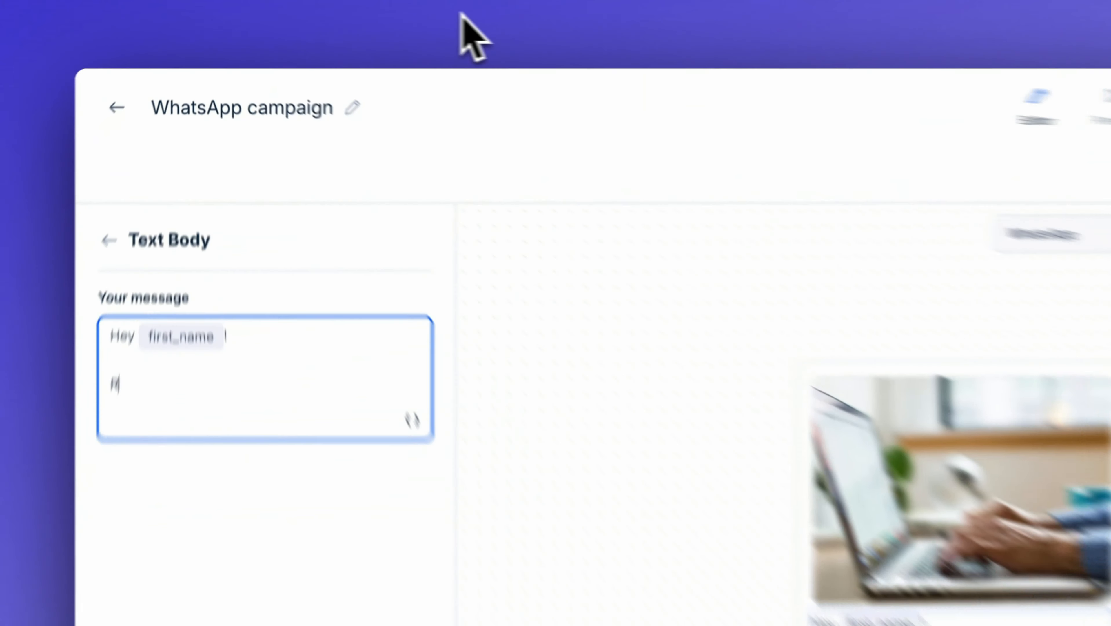
type("ead our new ")
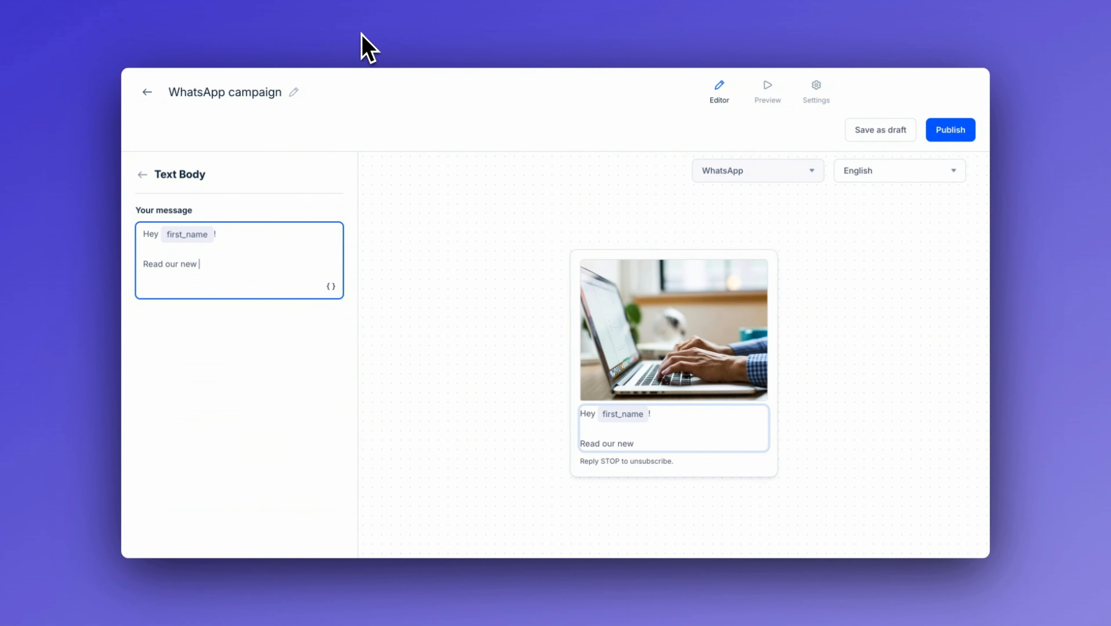
type("blog post!")
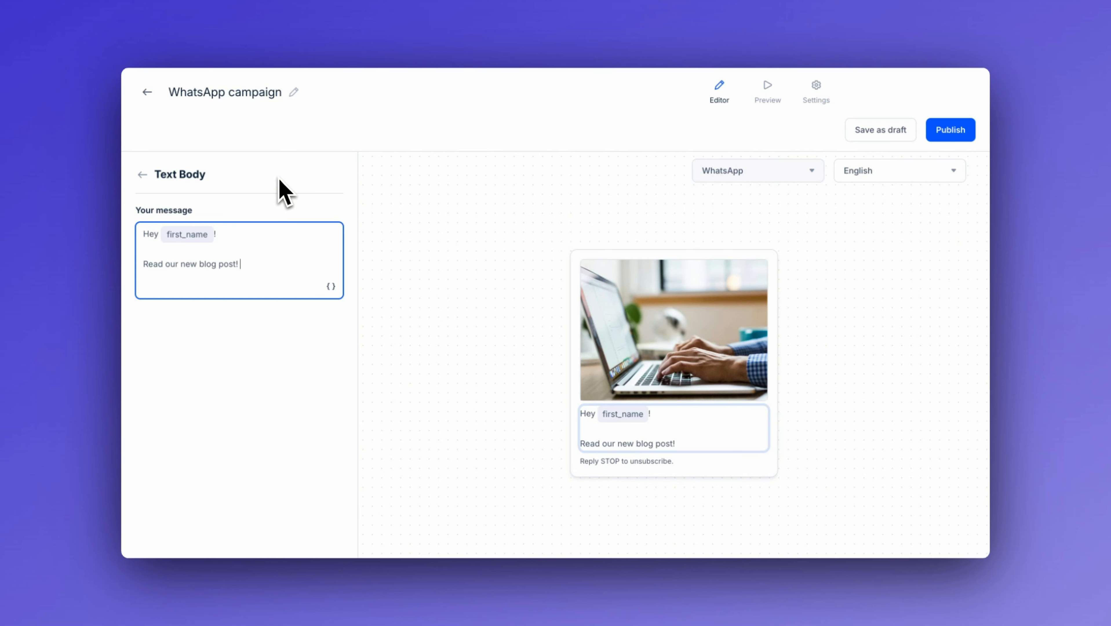
type("https://bird.com/blog/messagebird-is-now-bird")
left_click(294, 398)
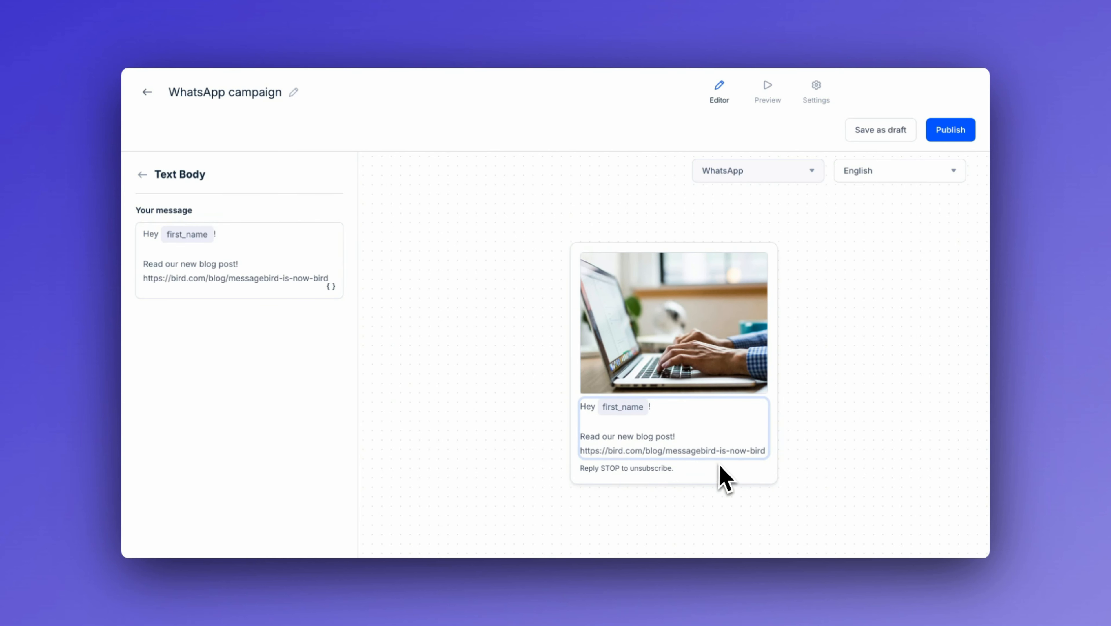
Step: Preview the WhatsApp message and return to the editor
left_click(770, 90)
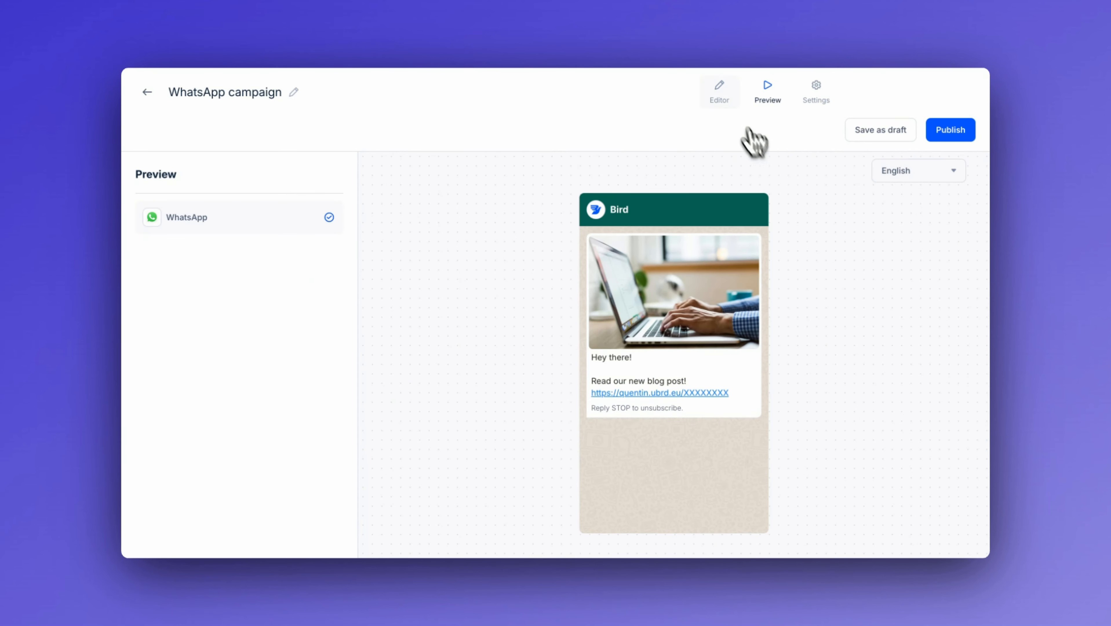
left_click(720, 93)
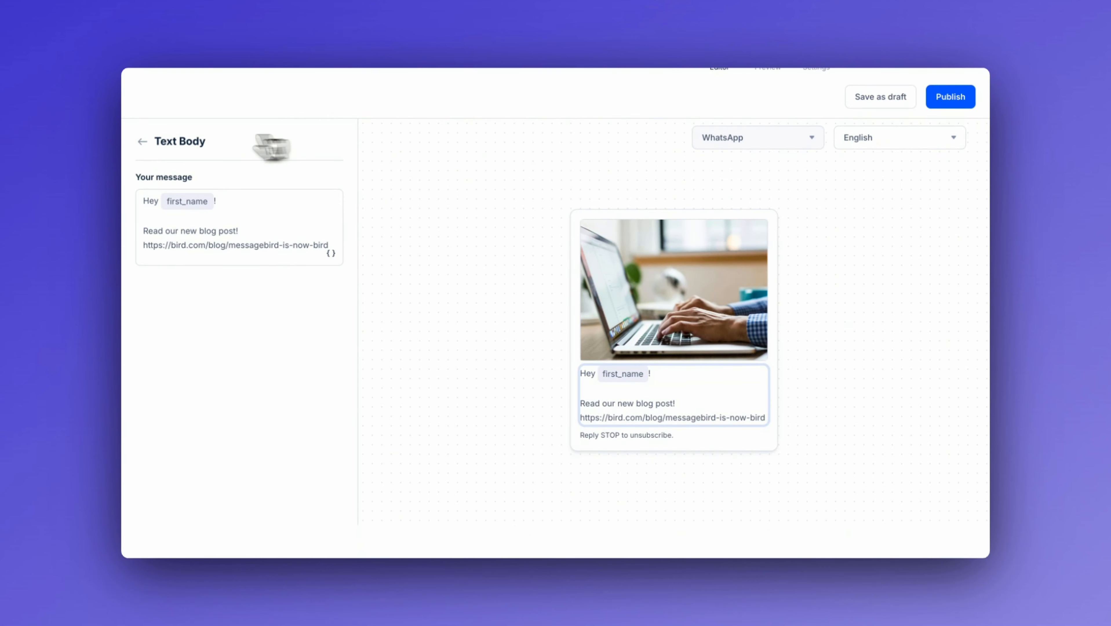
Step: Open the text footer block to review its unsubscribe text, then return to the block overview
left_click(143, 141)
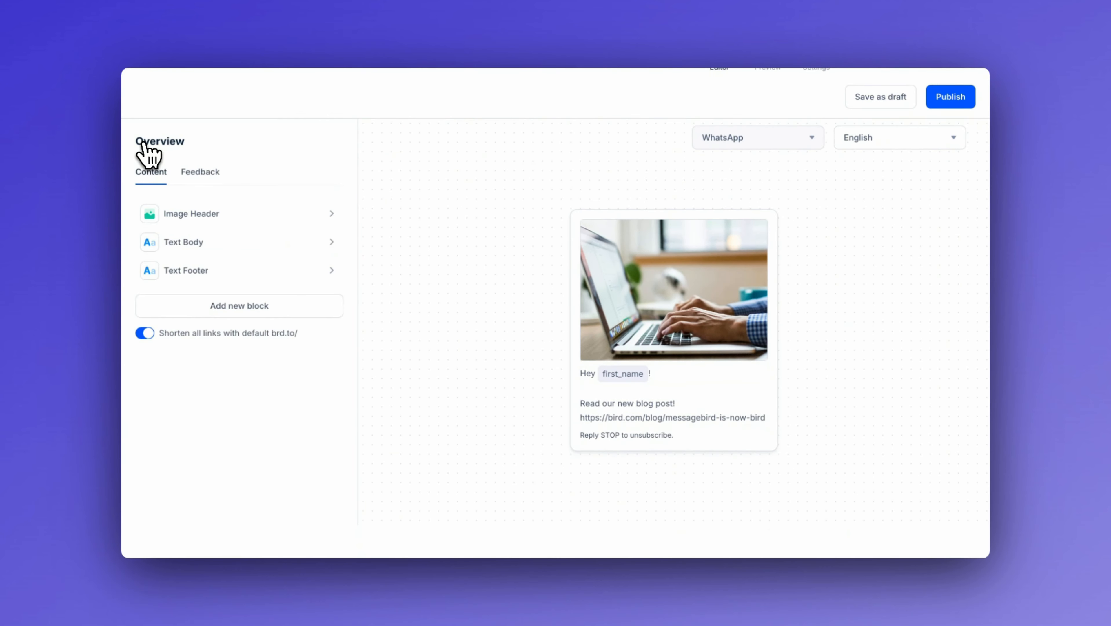
left_click(311, 271)
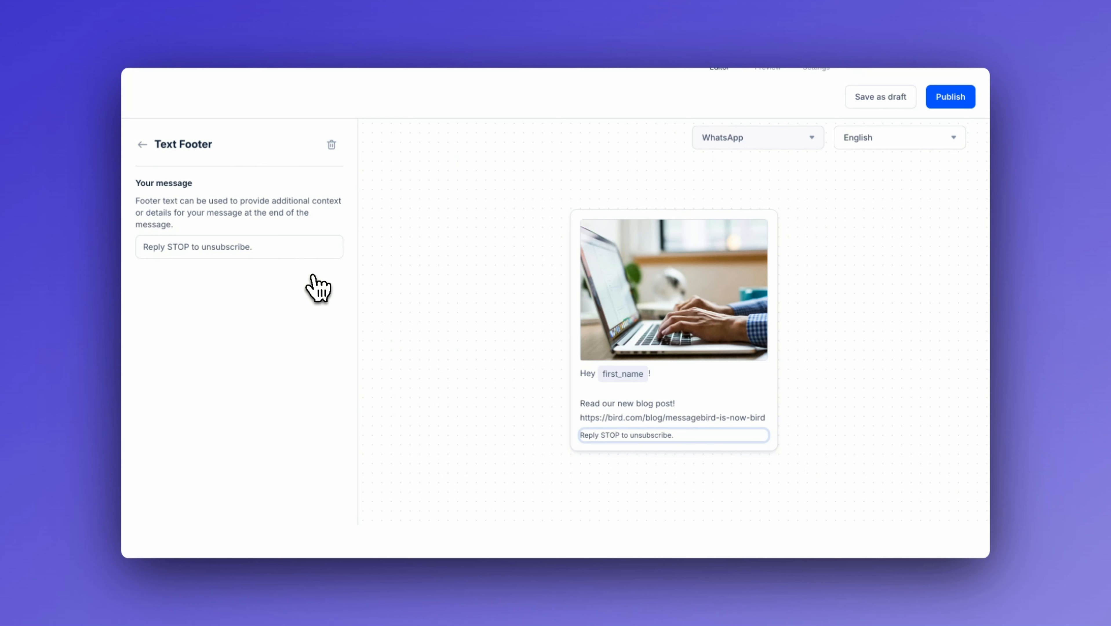
left_click(303, 248)
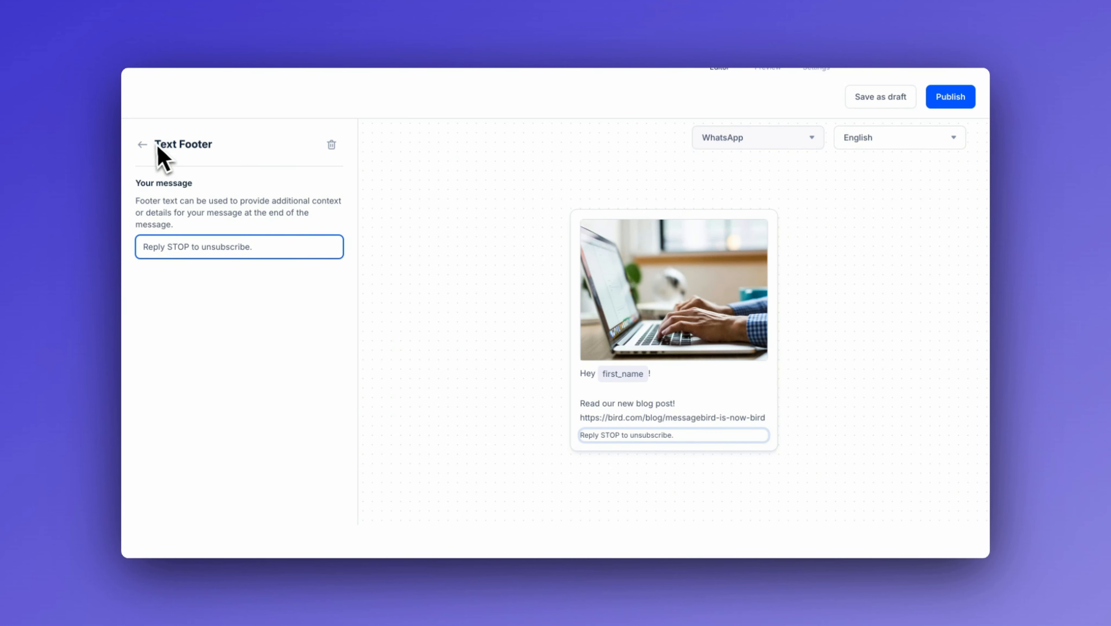
left_click(143, 145)
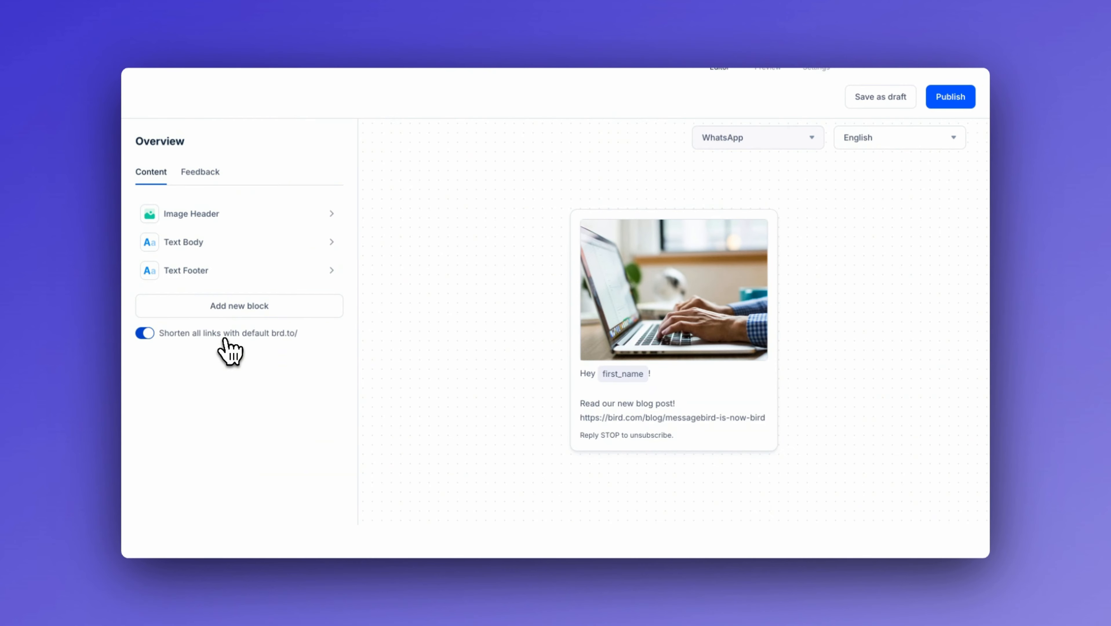
Step: Try to turn off automatic link shortening, then cancel the tracking removal
left_click(225, 338)
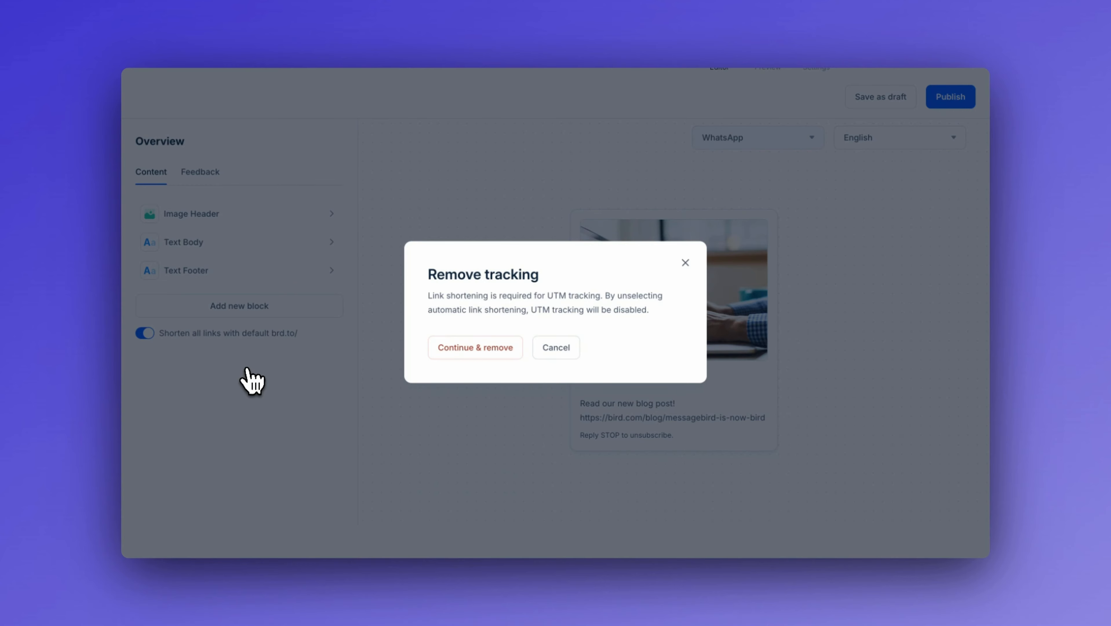
left_click(553, 349)
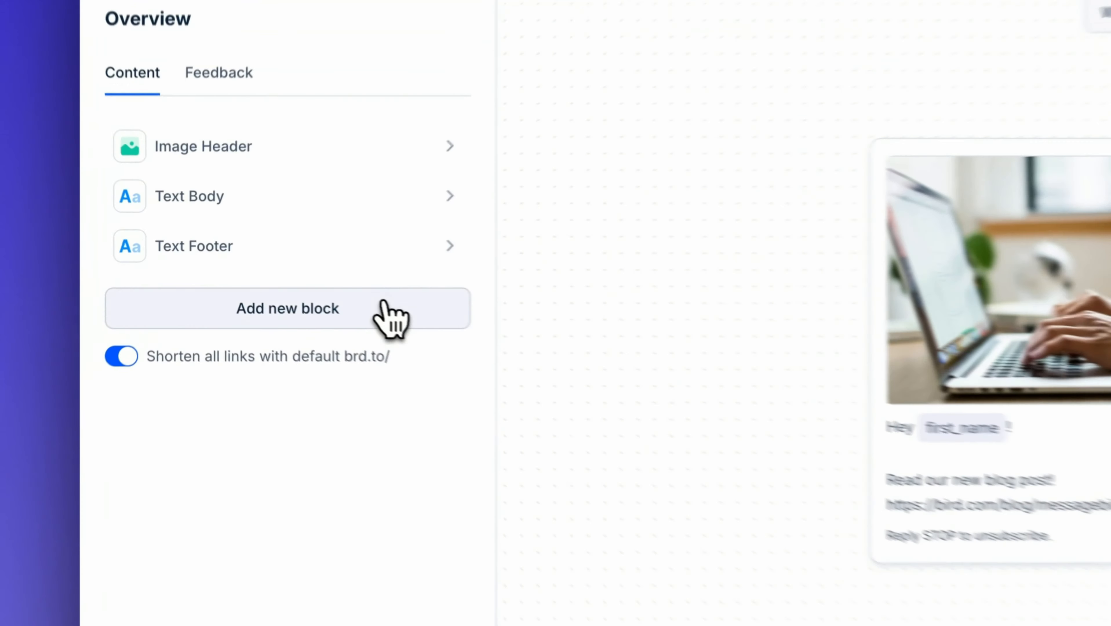
Step: Add a Link Button labelled "Read now" with the pasted blog URL, then delete it
left_click(385, 307)
left_click(337, 391)
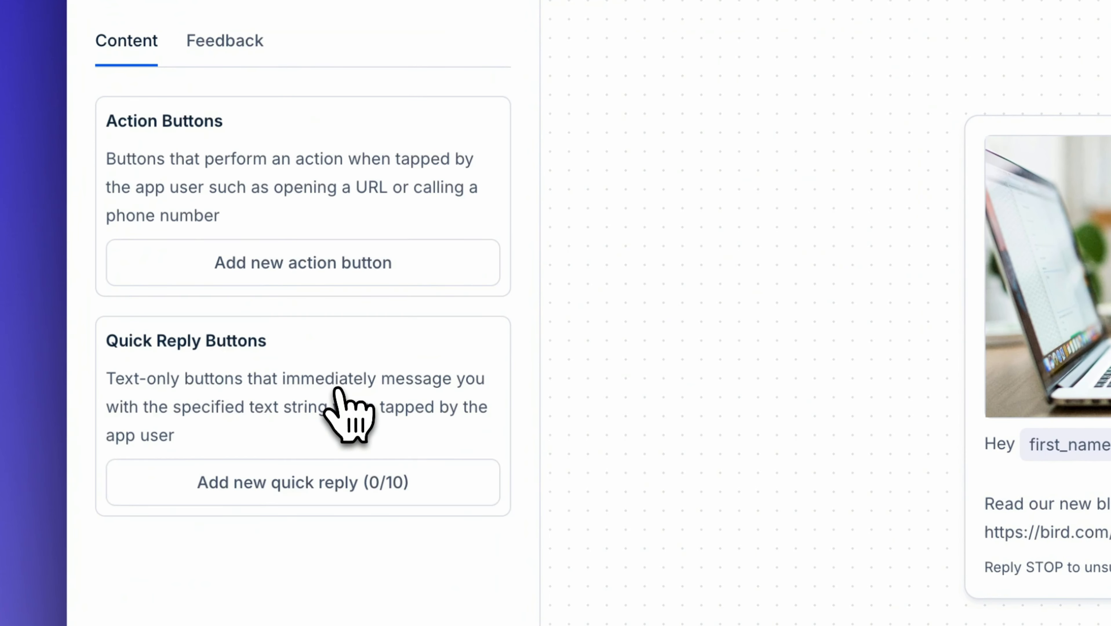
left_click(447, 257)
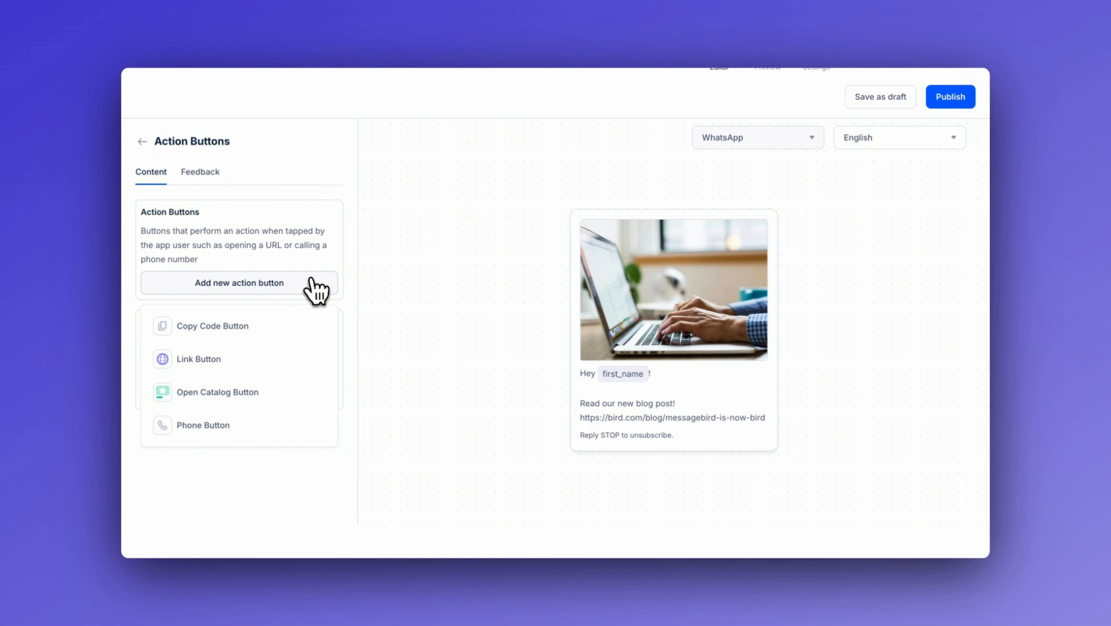
left_click(263, 361)
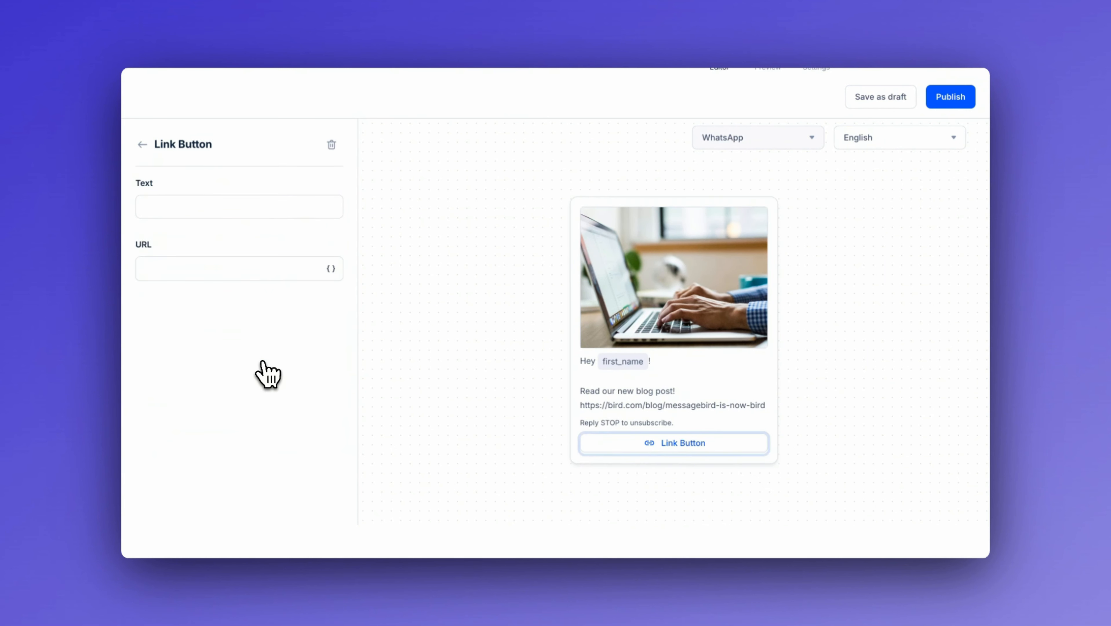
left_click(237, 212)
type("Read now")
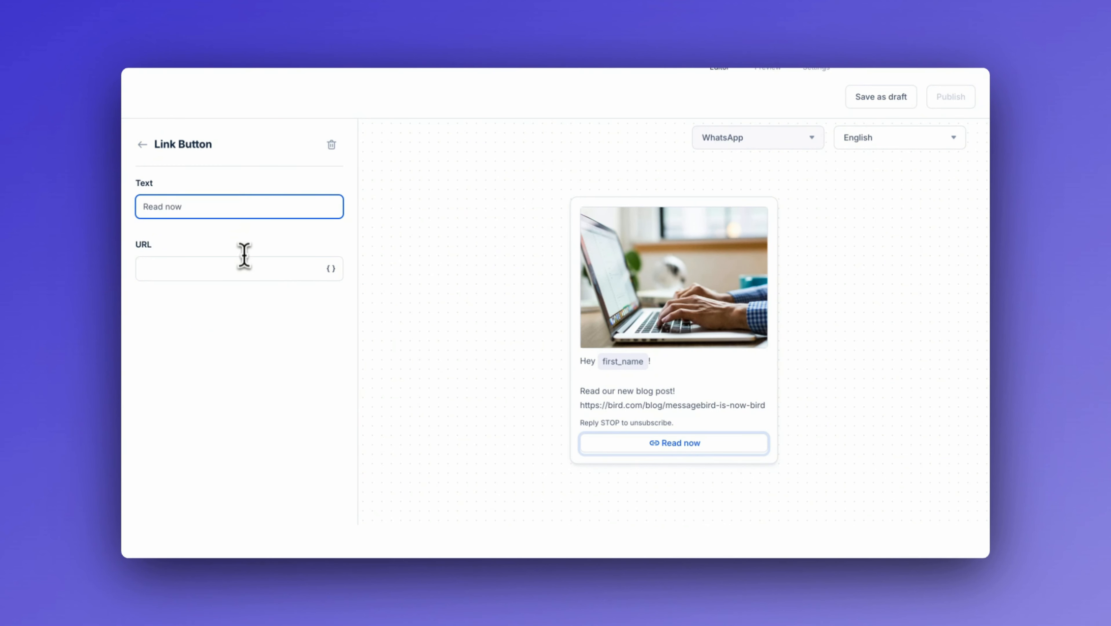
left_click(244, 261)
type("https://bird.com/blog/messagebird-is-now-bird")
left_click(242, 347)
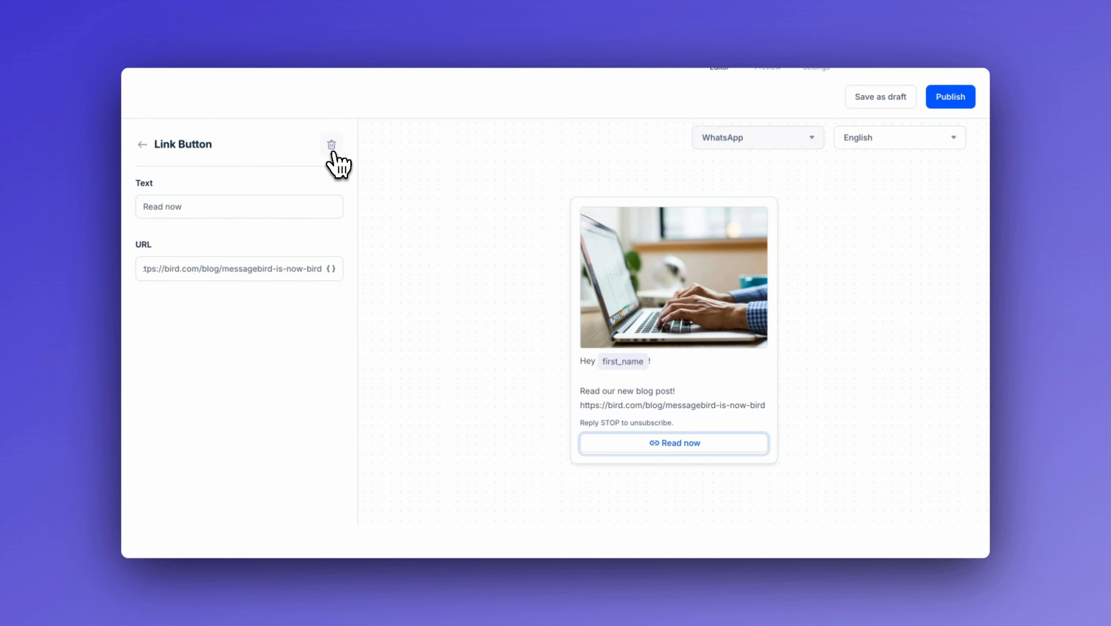
left_click(332, 148)
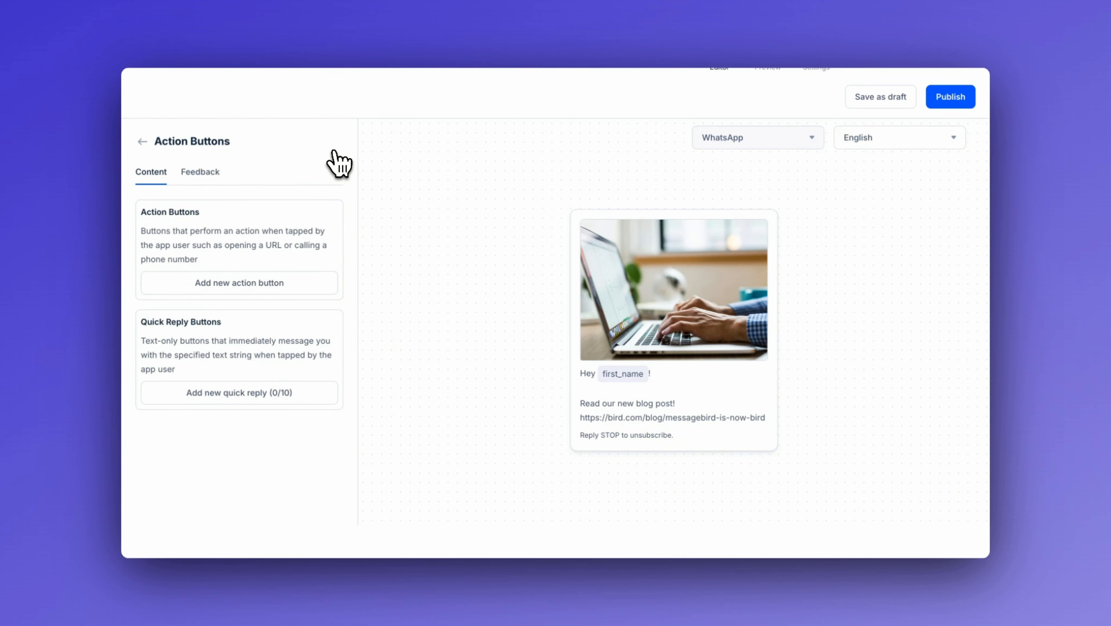
Step: Add a quick reply button with the text "nice!", then delete it
left_click(282, 398)
left_click(240, 210)
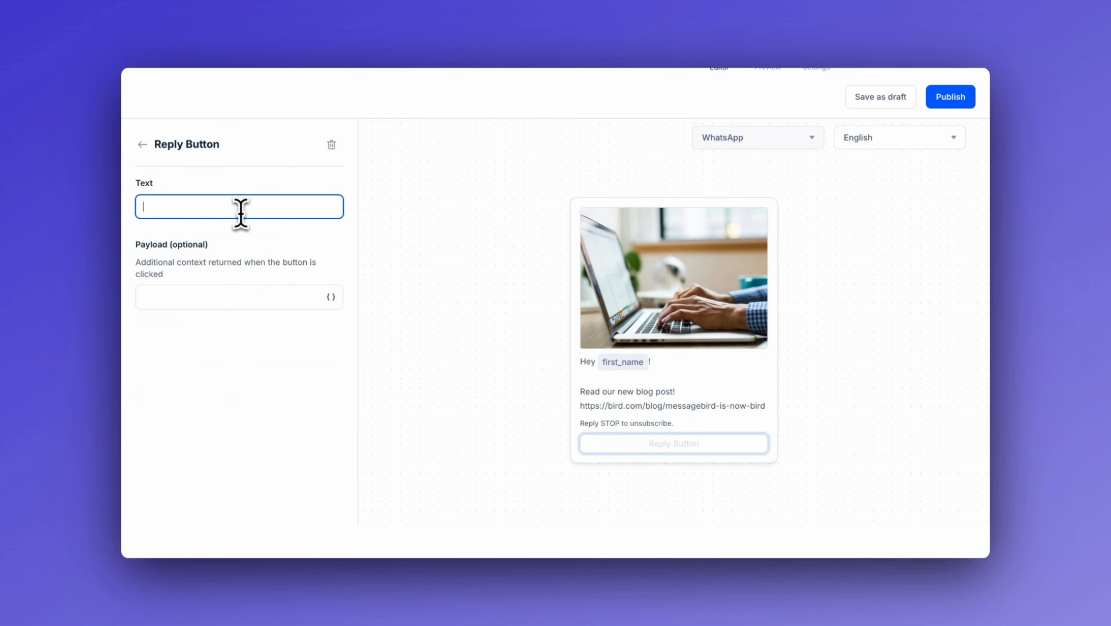
type("nice!")
left_click(331, 145)
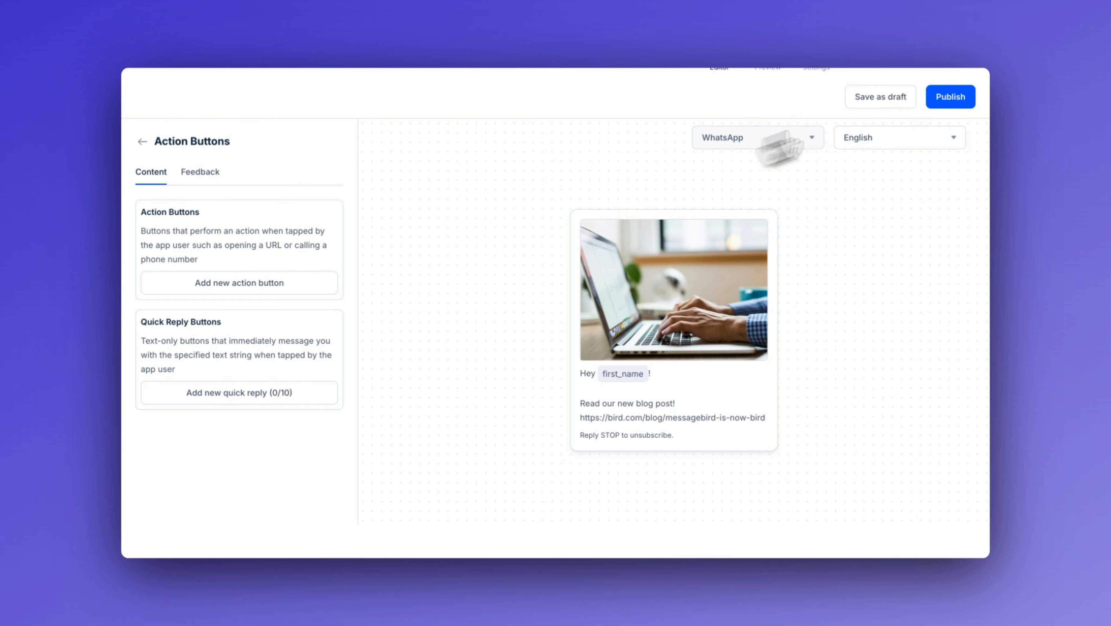
Step: Publish this version of the message template
left_click(955, 96)
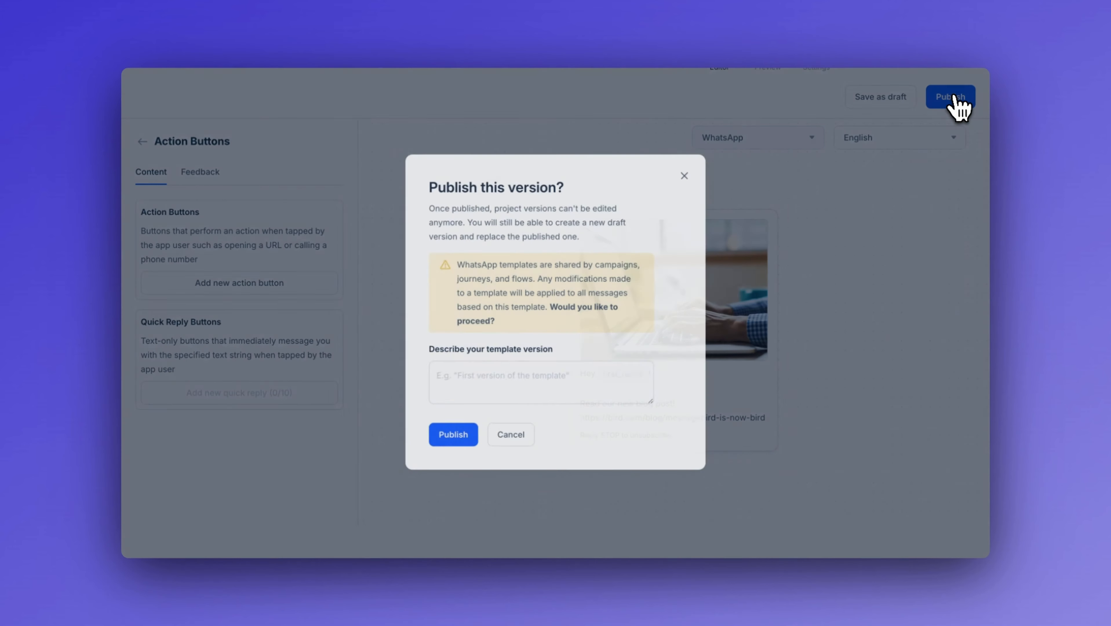
left_click(453, 436)
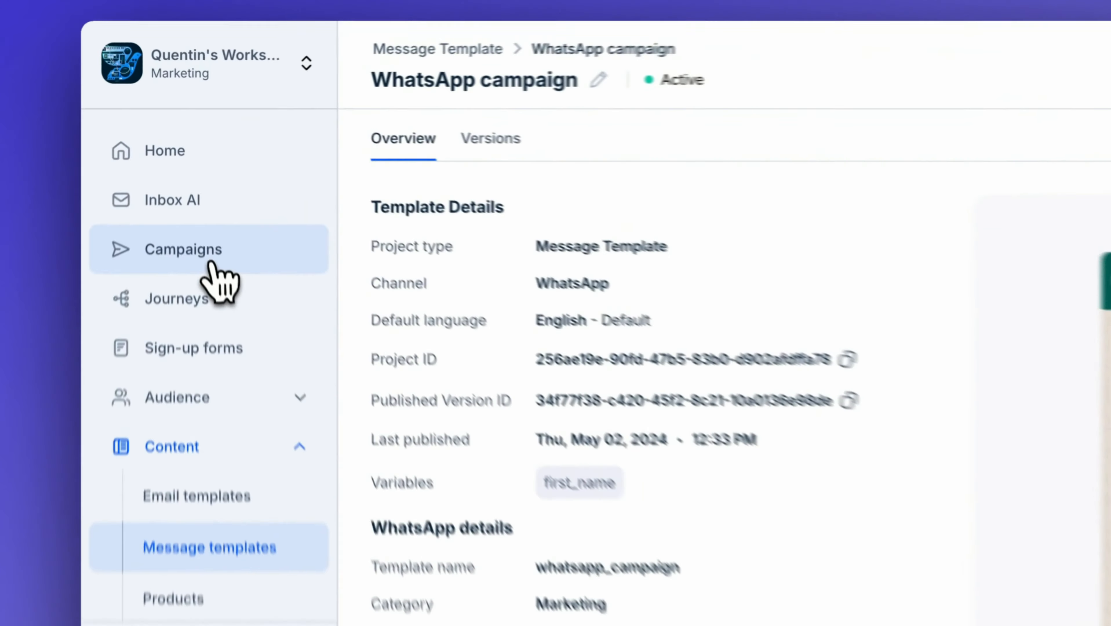
Step: Start creating a new WhatsApp campaign from the Campaigns section
left_click(196, 201)
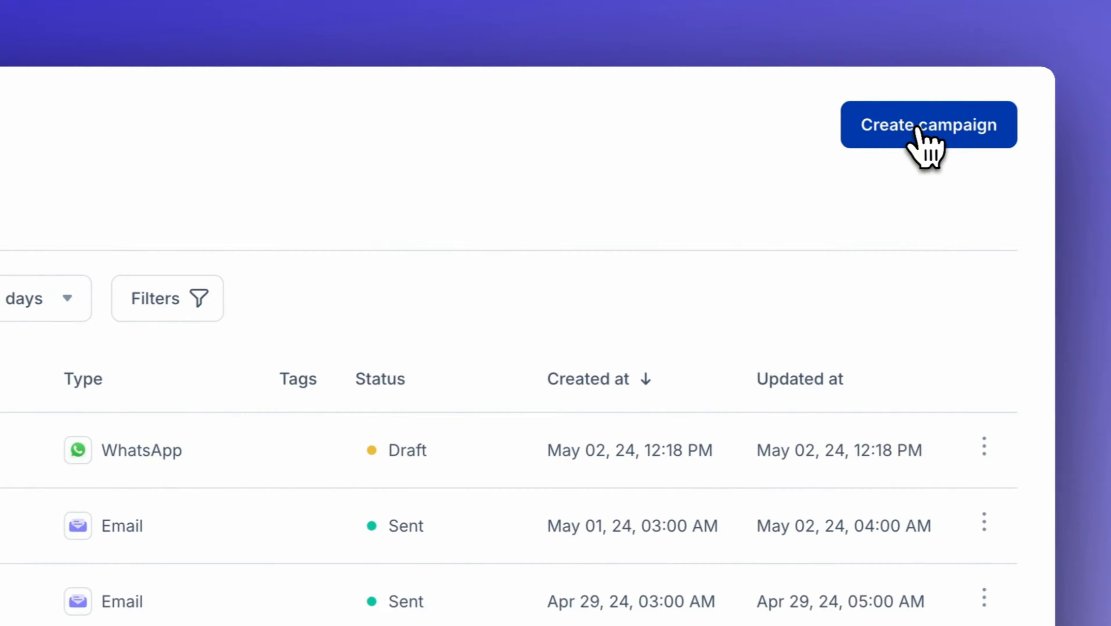
left_click(925, 127)
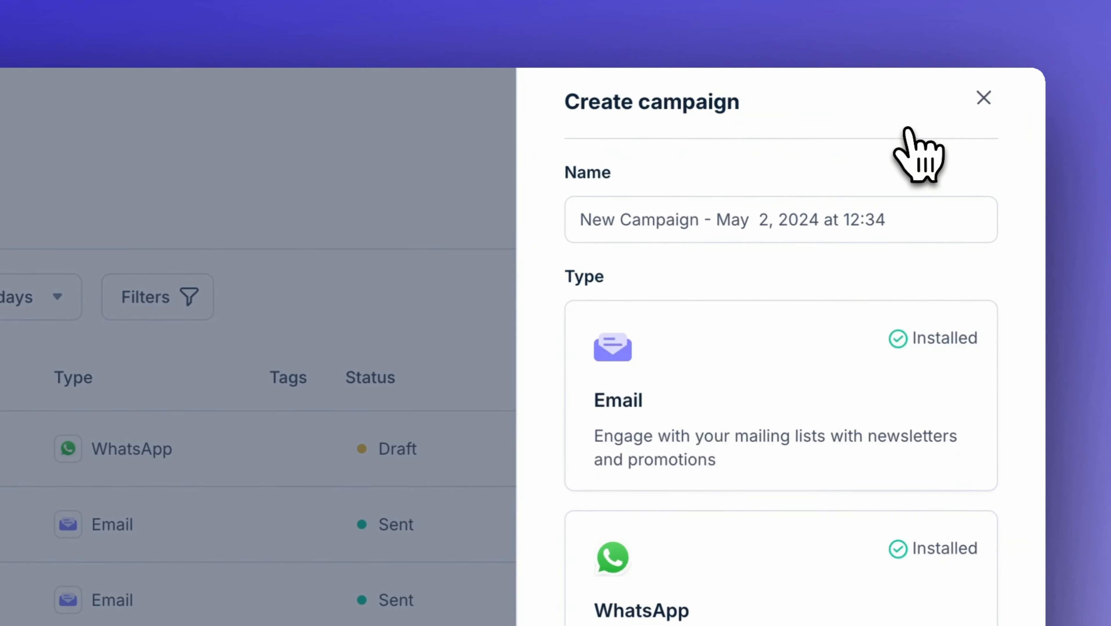
left_click(811, 585)
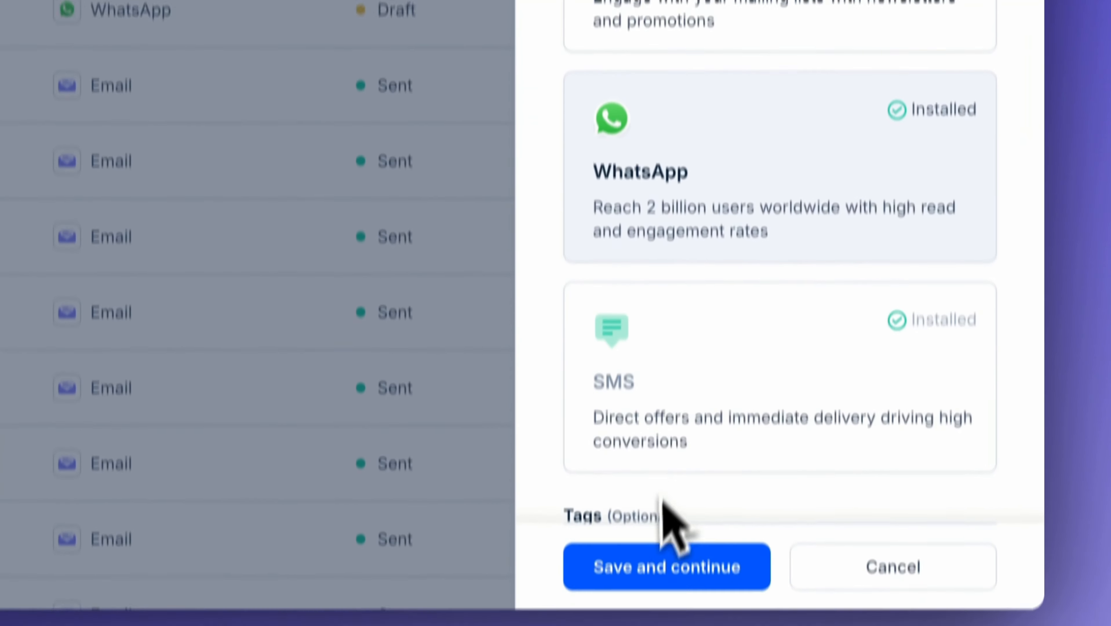
left_click(666, 564)
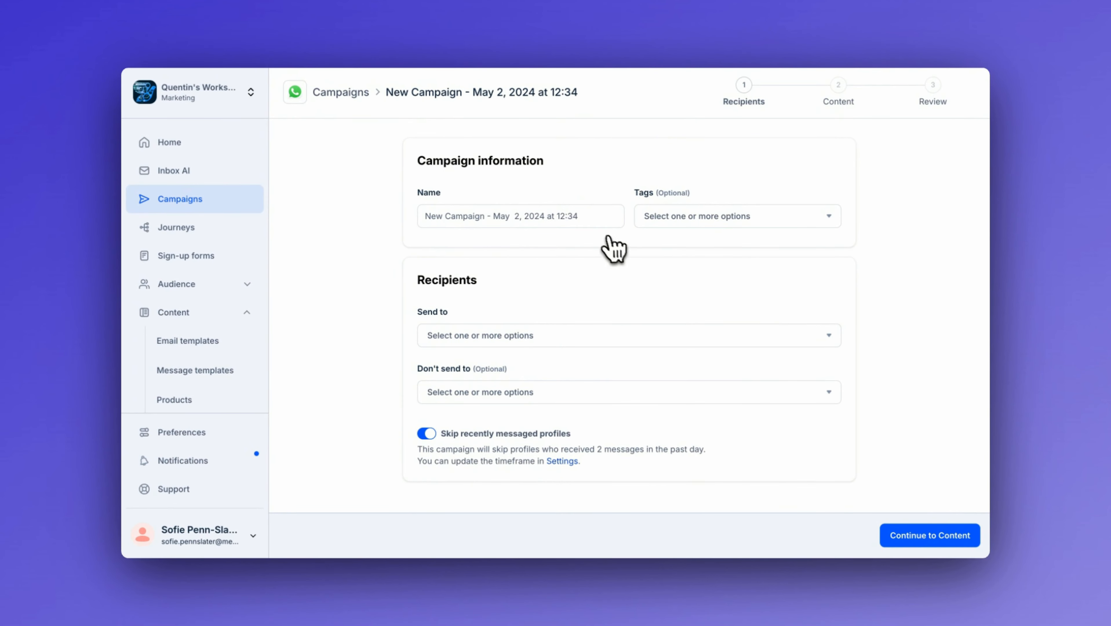
Step: Name the campaign "WhatsApp campaign"
triple_click(436, 215)
key("BackSpace")
type("Whats")
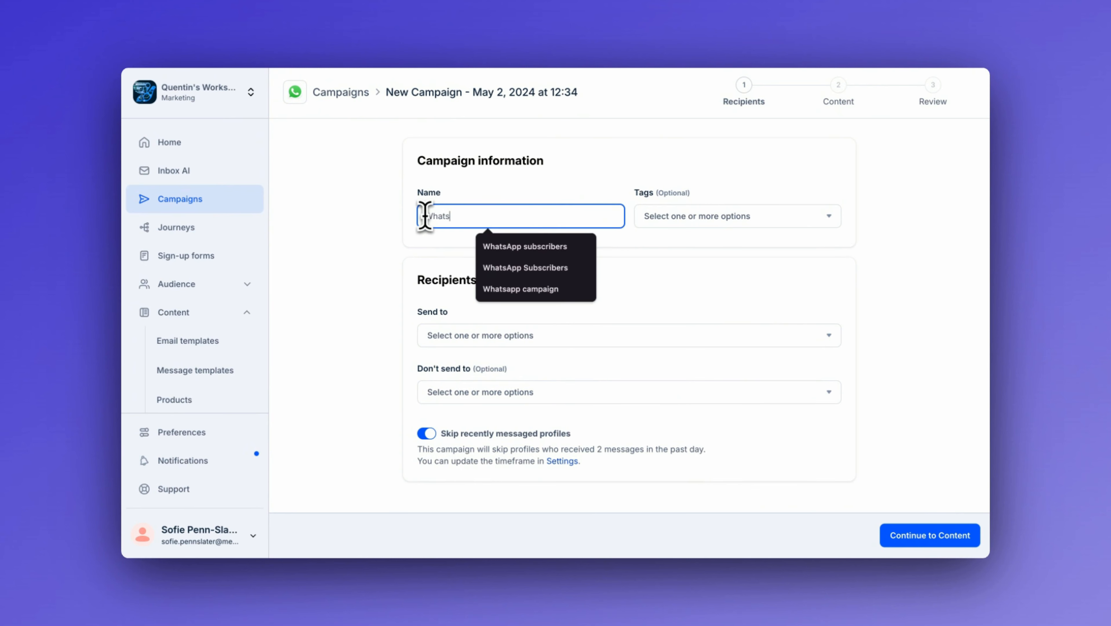
type("App campaign")
left_click(529, 298)
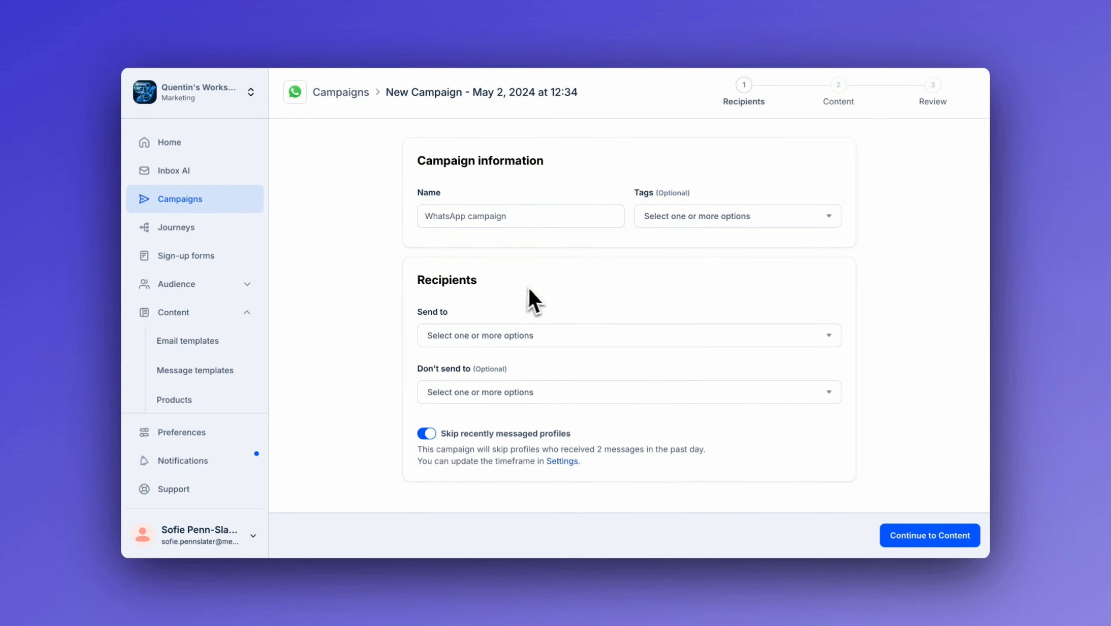
Step: Choose the CSV import audience as recipients and continue to the content stage
left_click(545, 339)
left_click(504, 163)
left_click(927, 280)
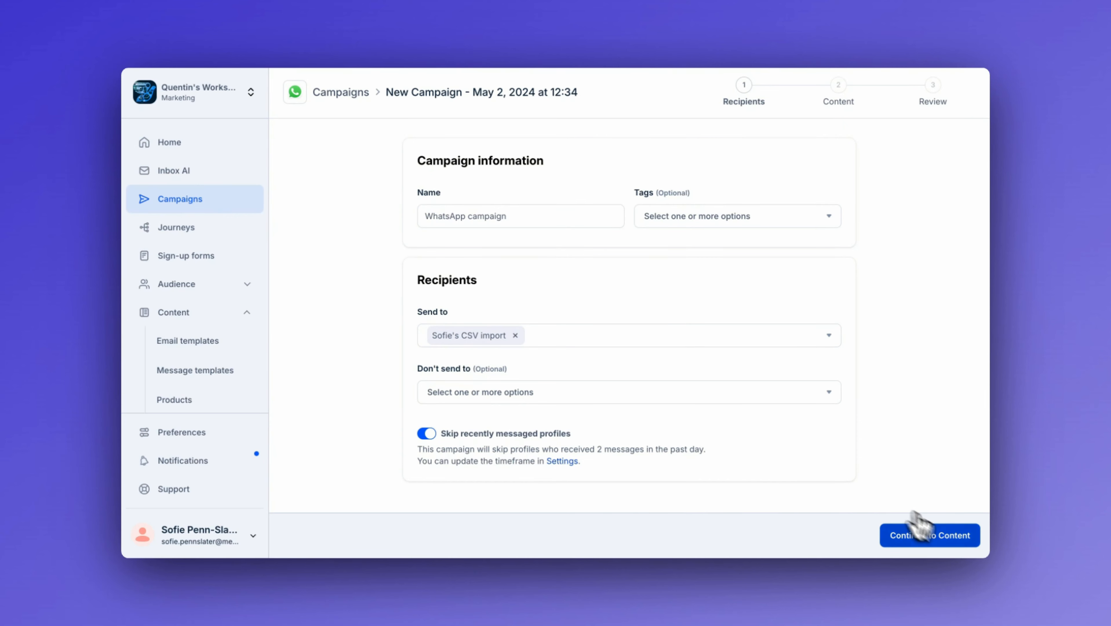
left_click(941, 544)
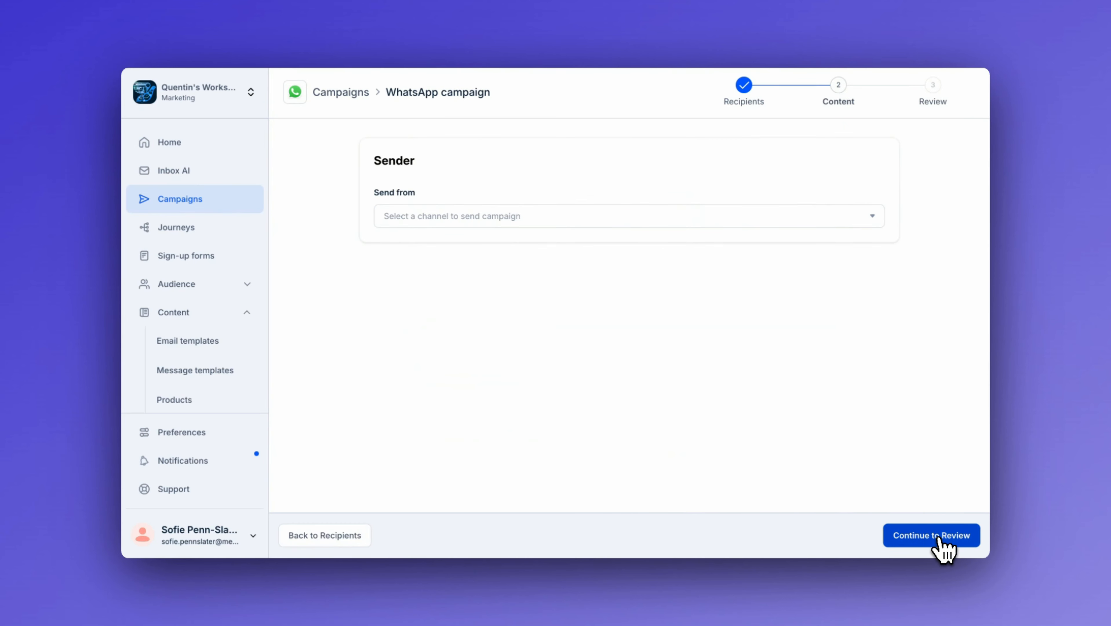
Step: Send from WhatsApp Channel #1 and select the WhatsApp campaign template
left_click(857, 217)
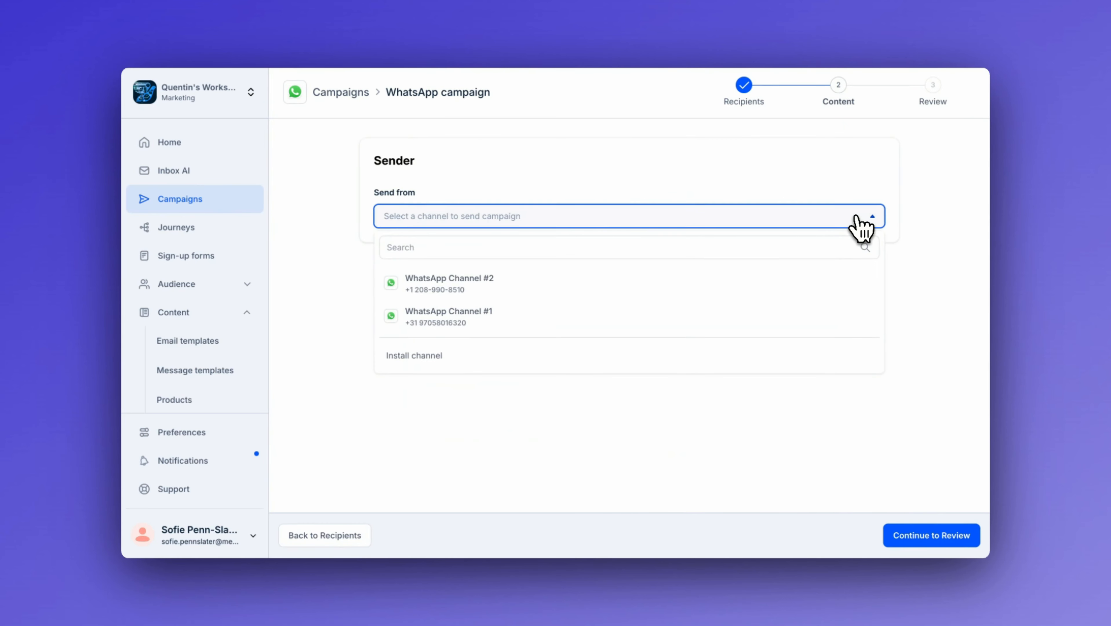
left_click(604, 325)
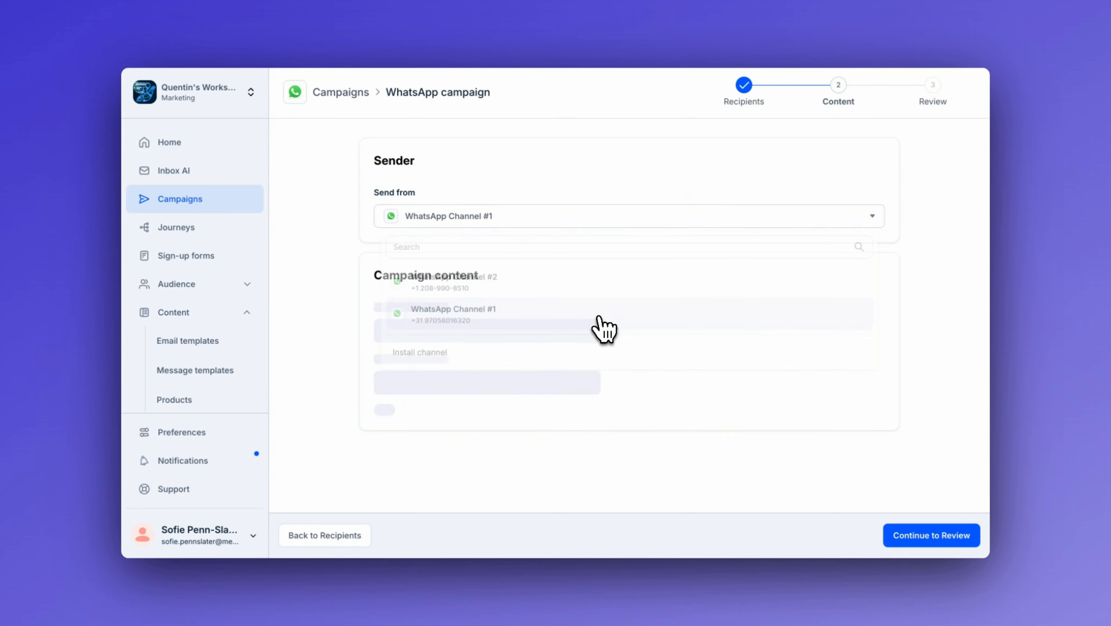
left_click(525, 338)
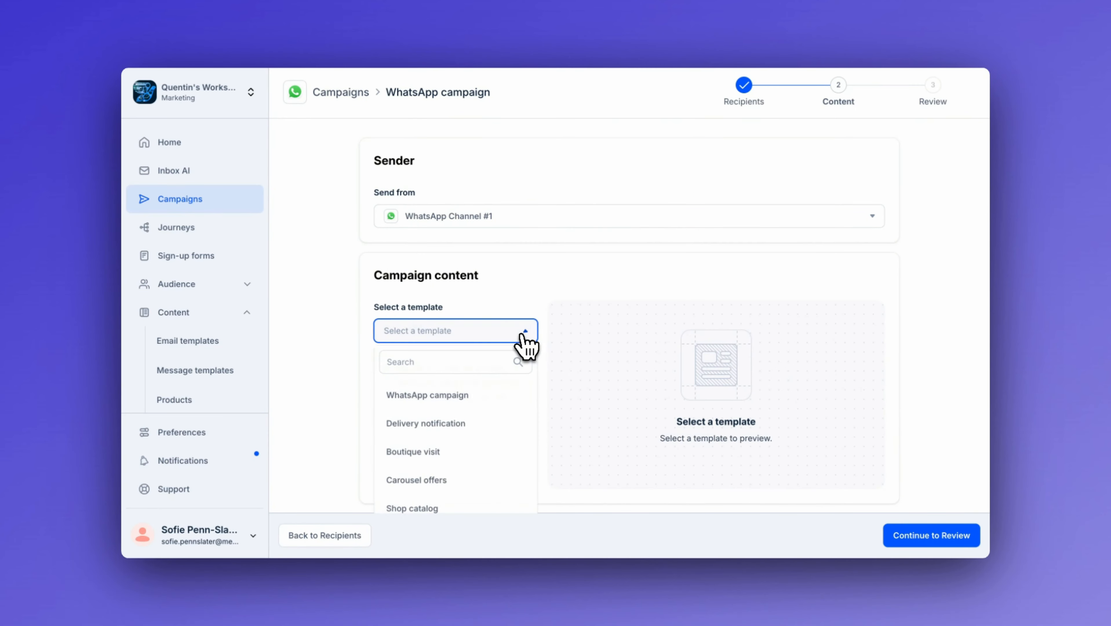
left_click(495, 396)
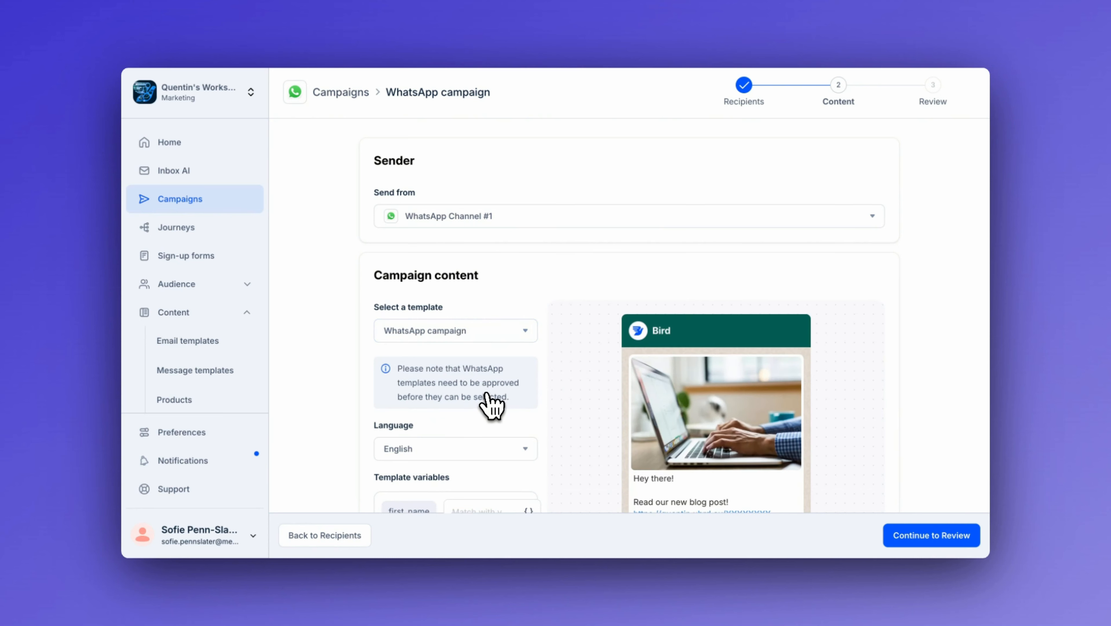
Step: Match the first_name template variable to the attributes.firstName field
scroll(877, 377, "down", 2)
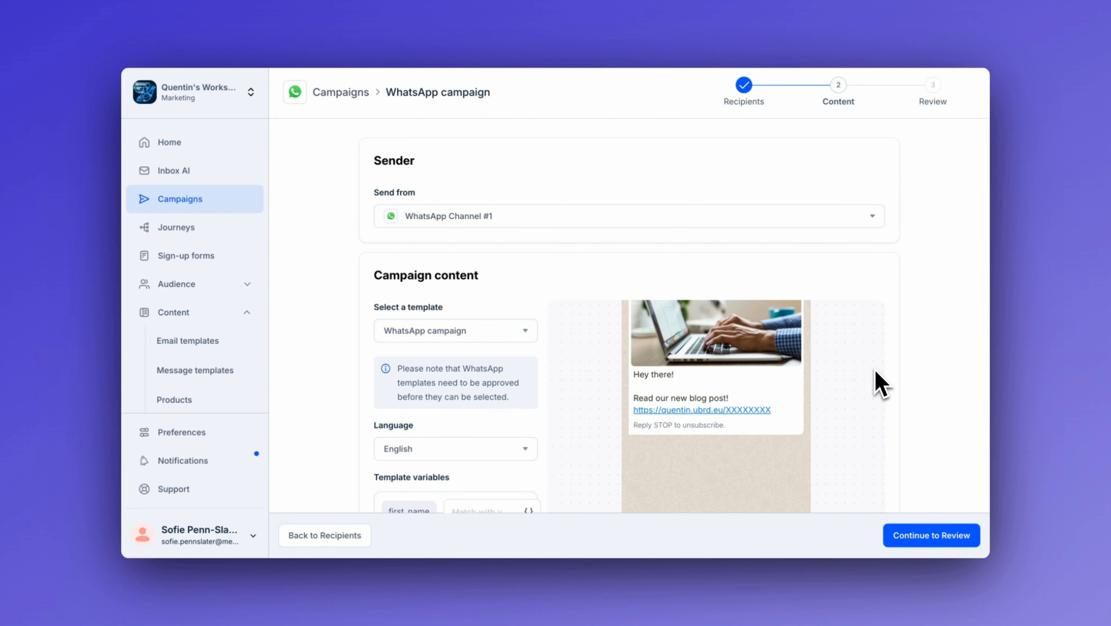
scroll(575, 365, "down", 4)
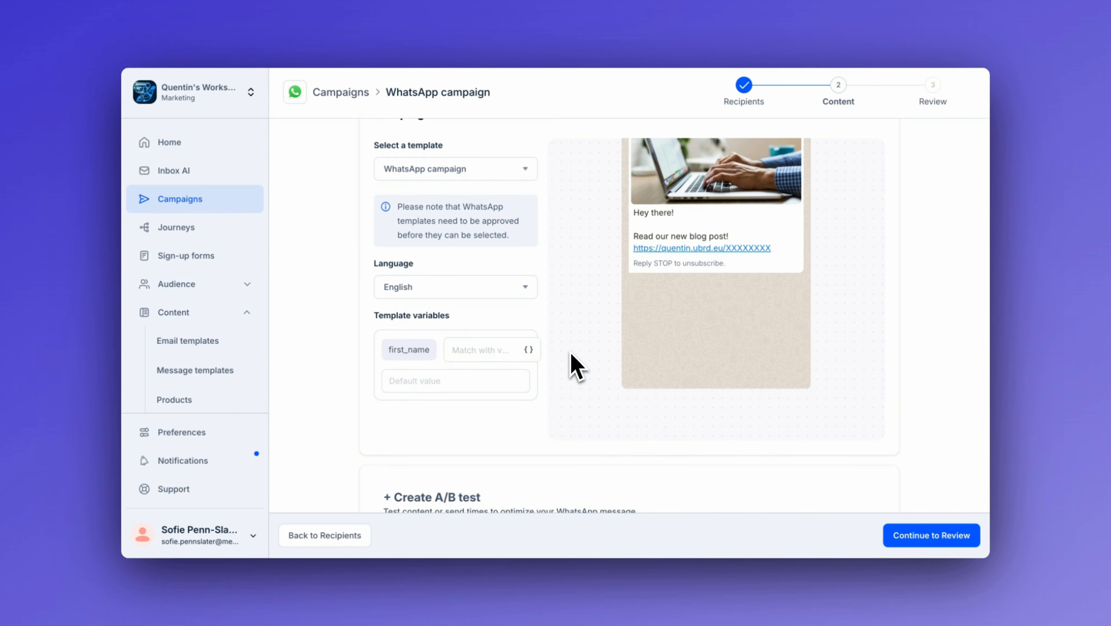
left_click(482, 350)
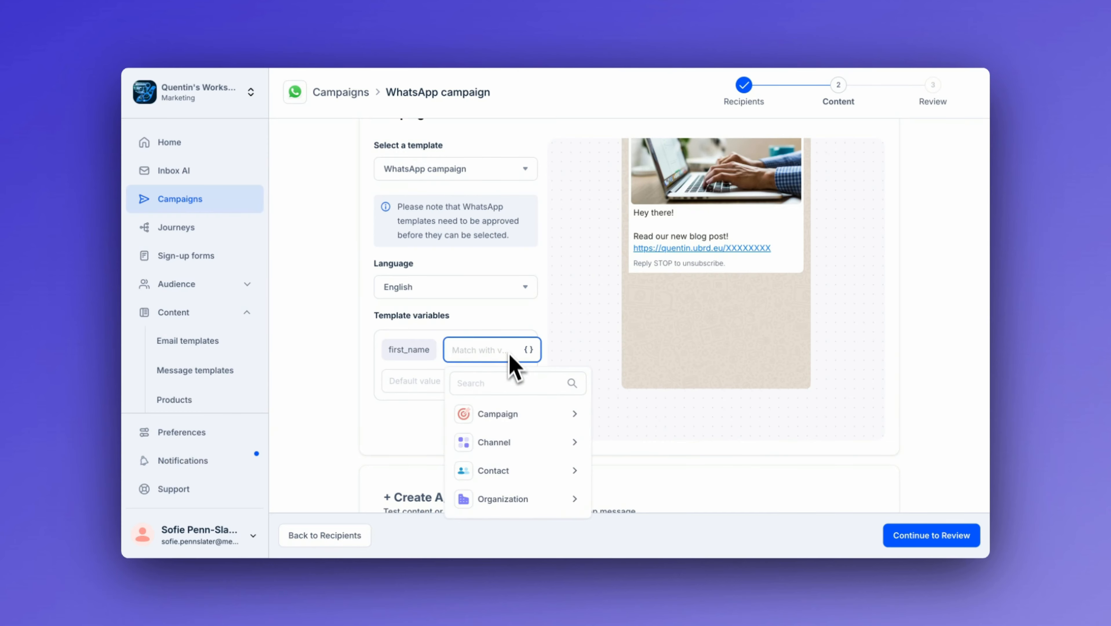
type("first name")
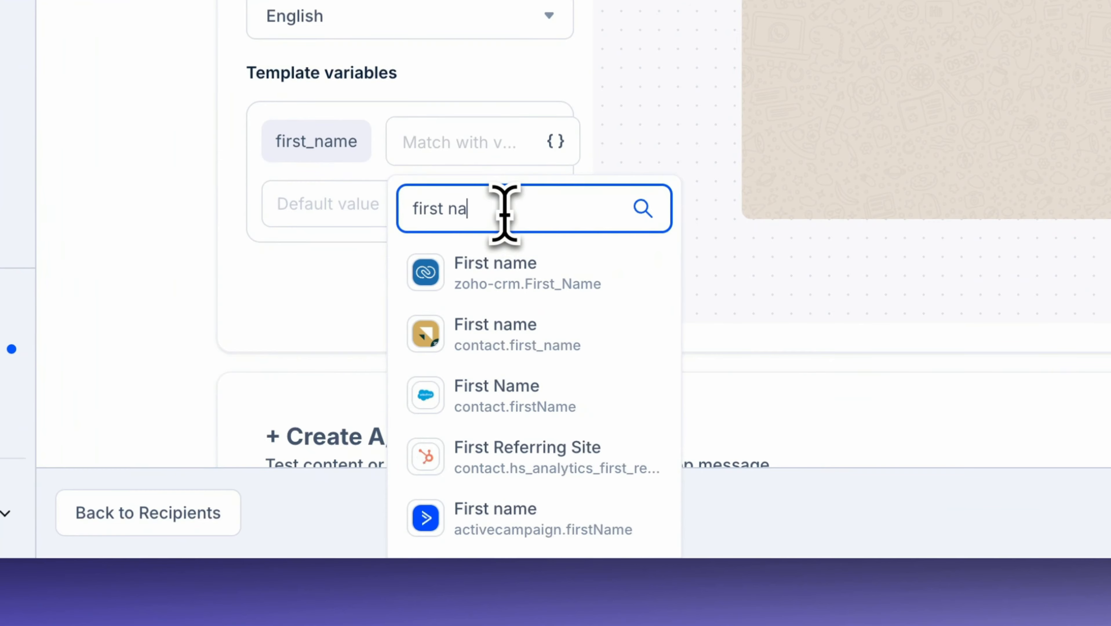
scroll(603, 335, "down", 5)
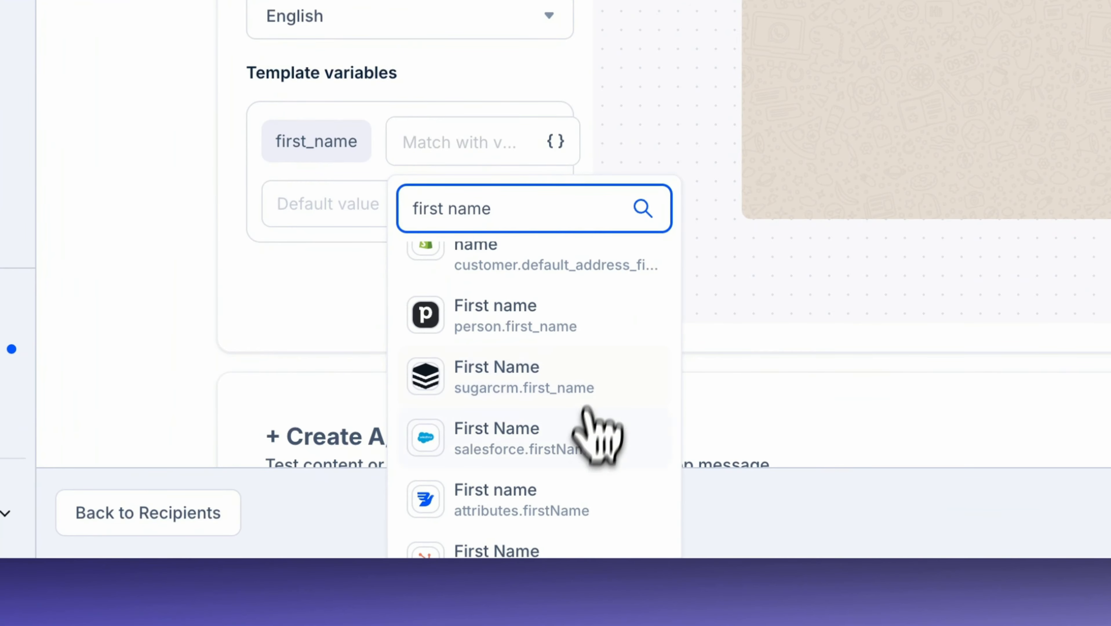
left_click(596, 499)
Step: Set the first_name variable's default value to "there"
left_click(484, 305)
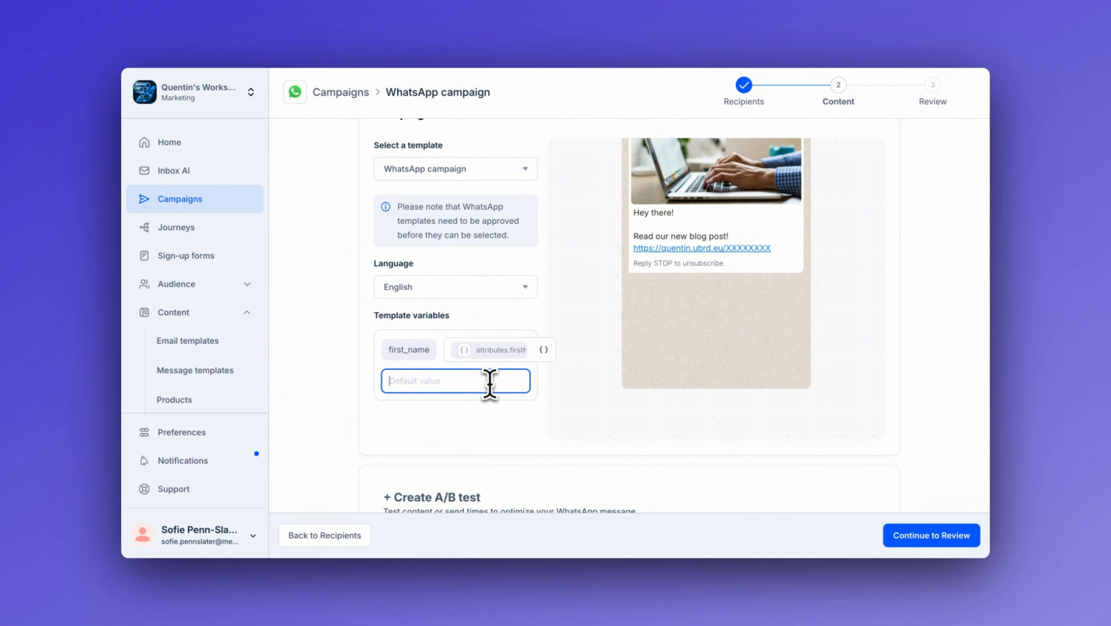
type("there")
left_click(499, 445)
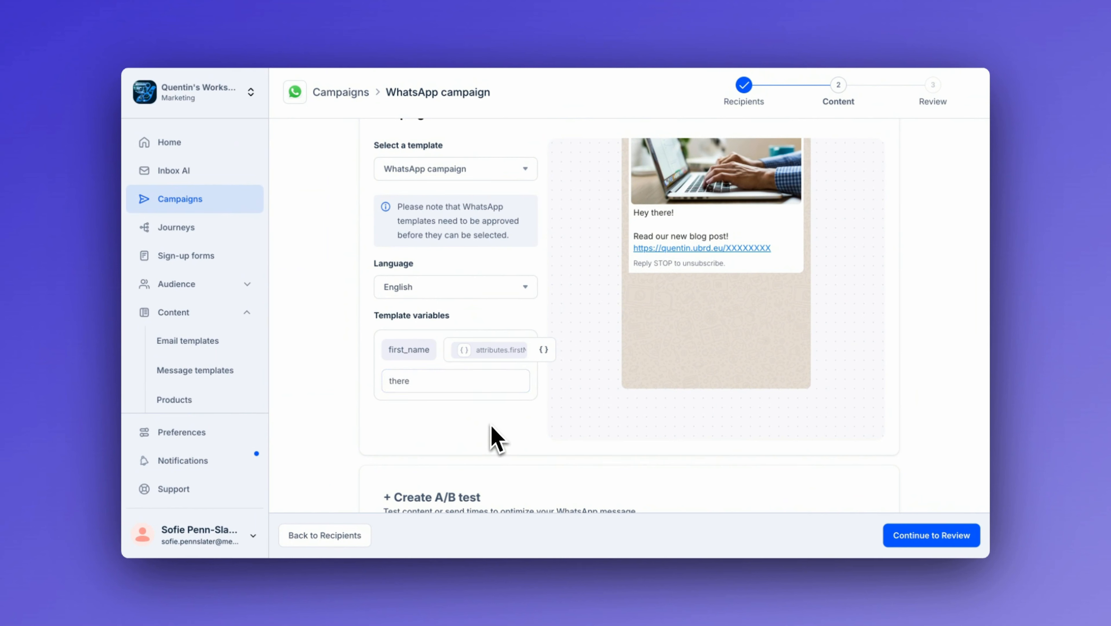
Step: Continue from the content stage to the campaign review
scroll(841, 417, "up", 3)
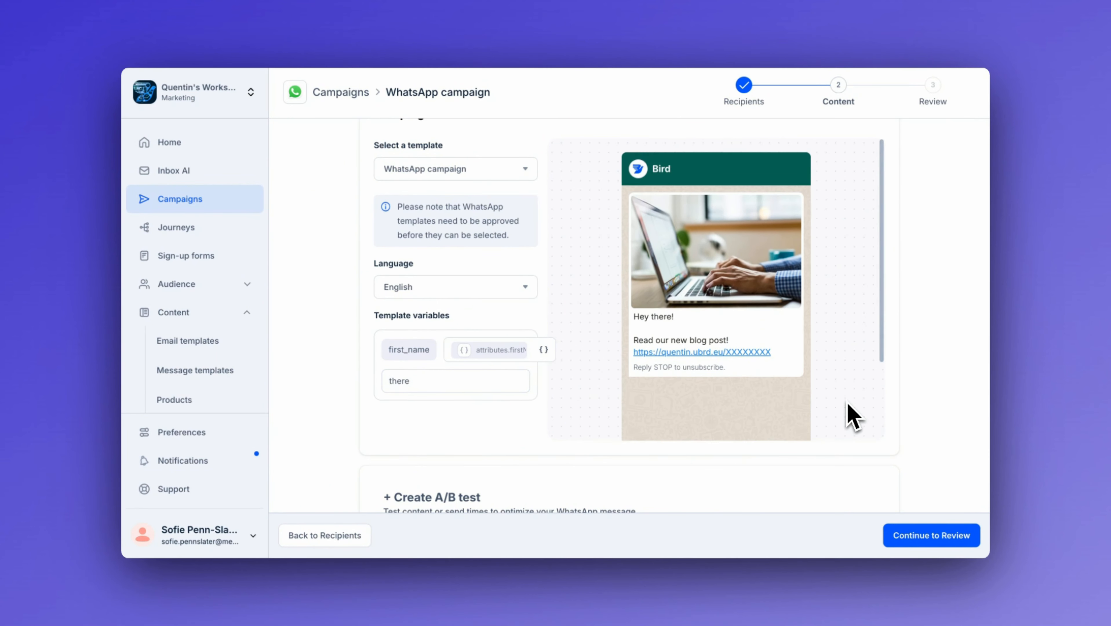
scroll(946, 410, "up", 3)
scroll(945, 410, "down", 1)
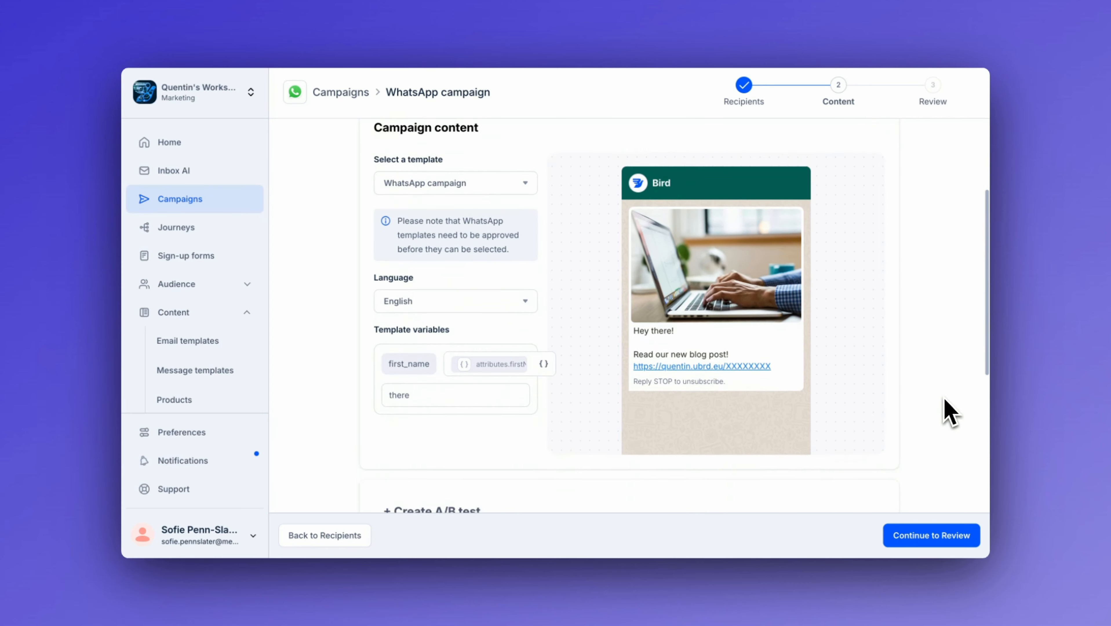
scroll(949, 412, "down", 3)
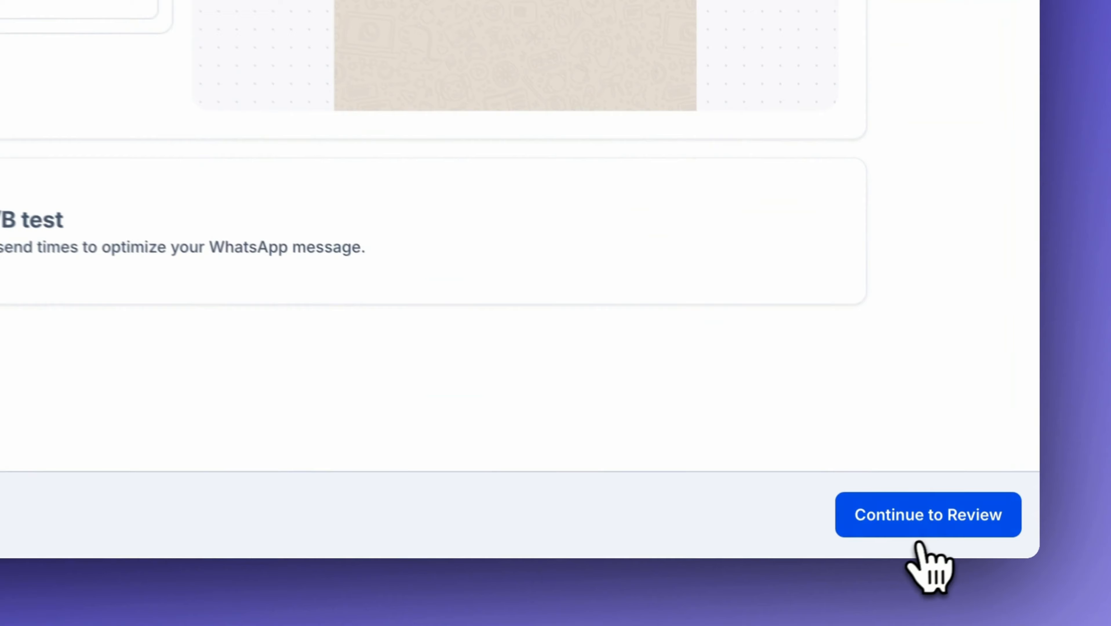
left_click(926, 534)
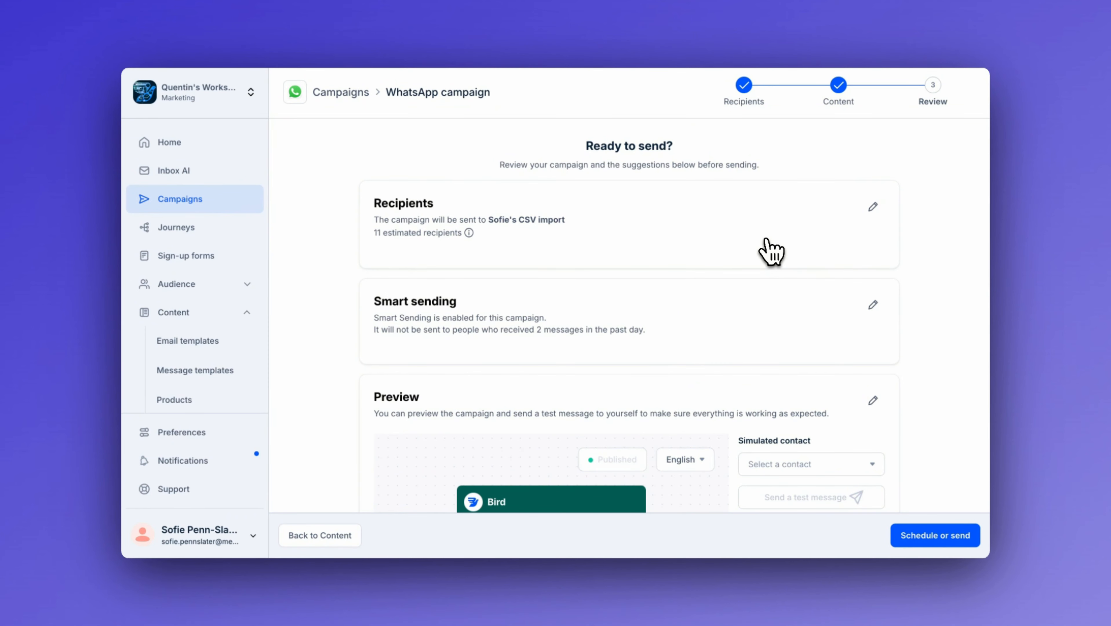
Step: Preview the personalized message by picking a simulated contact from the contact list
scroll(771, 252, "down", 2)
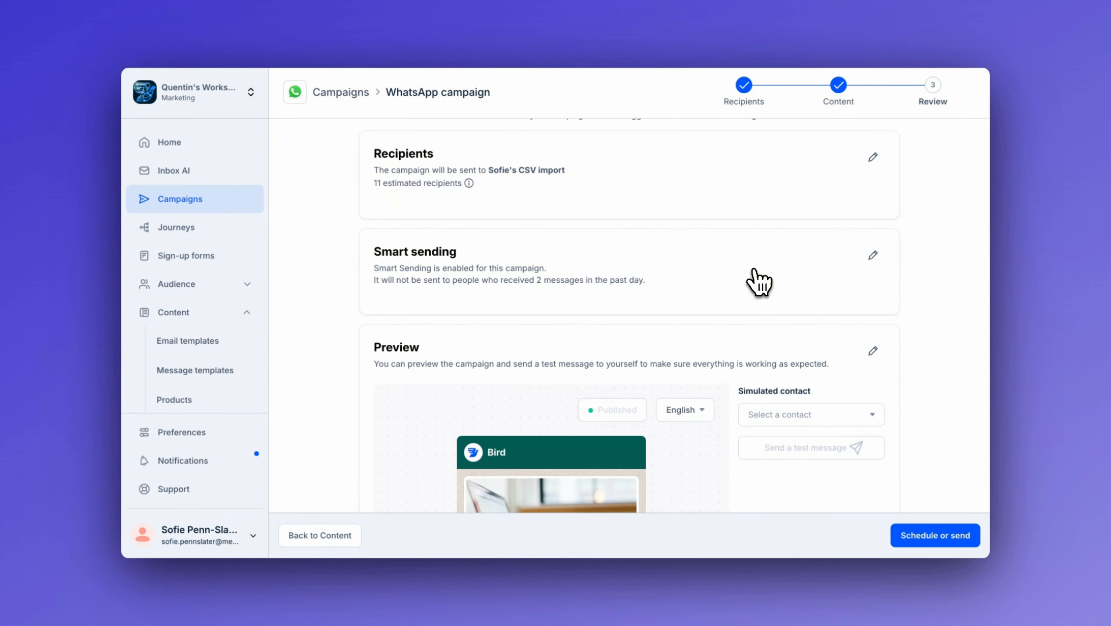
scroll(760, 282, "down", 10)
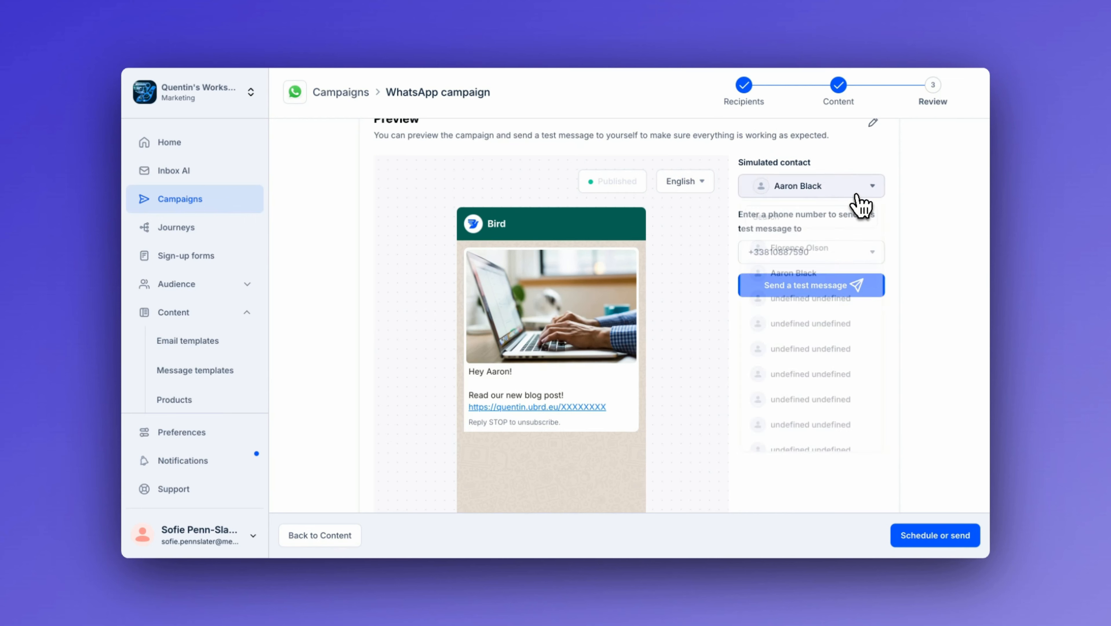
left_click(845, 193)
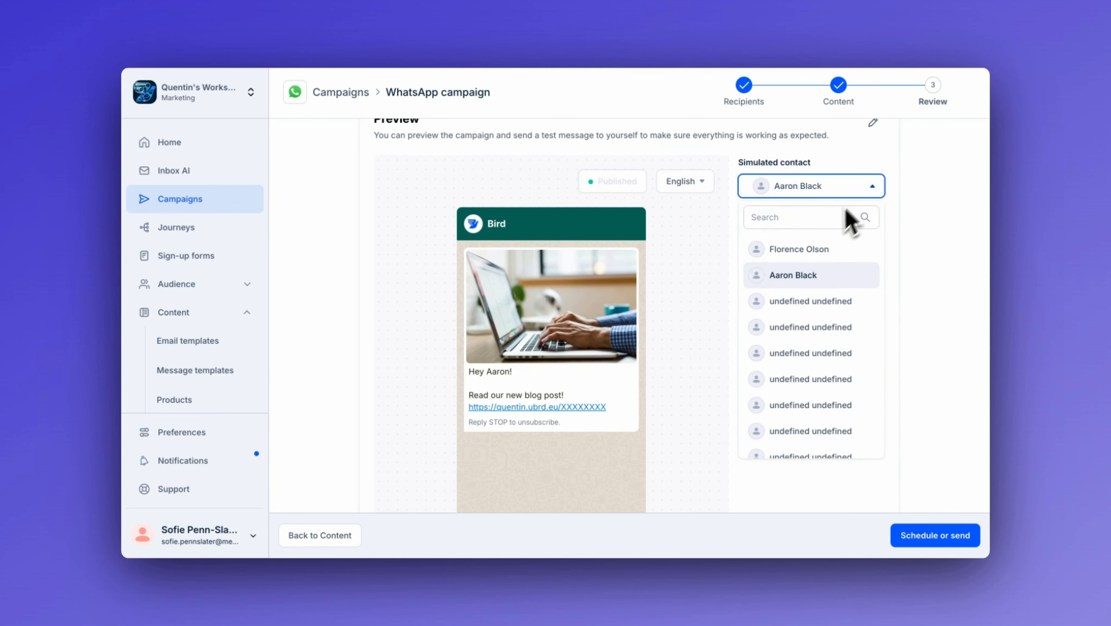
left_click(854, 248)
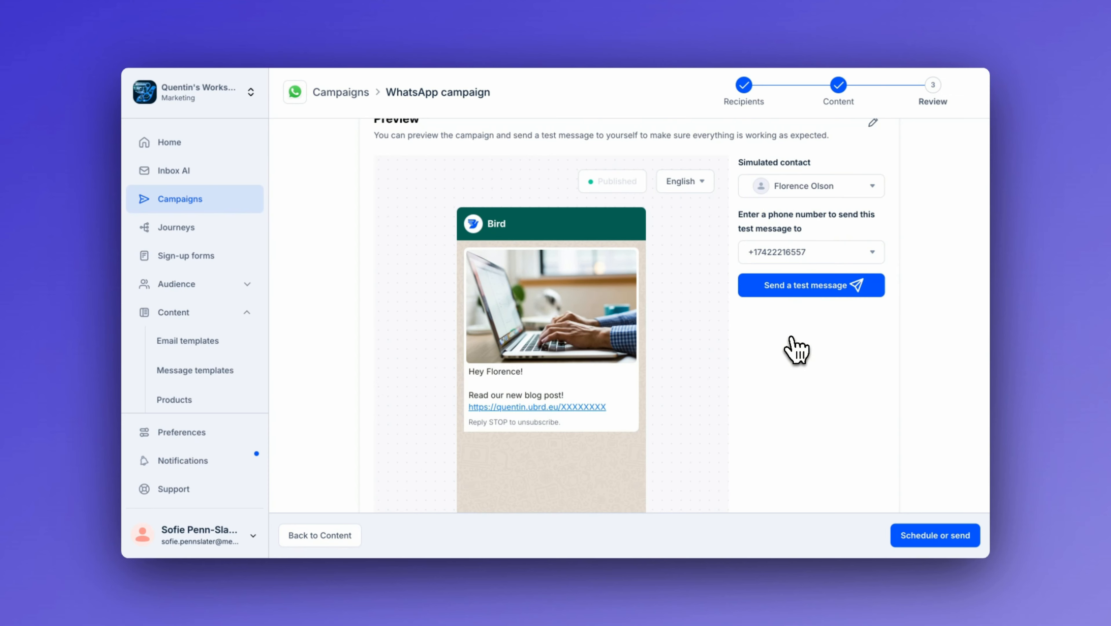
Step: Open the schedule-or-send options and choose to send the campaign now
scroll(797, 351, "down", 3)
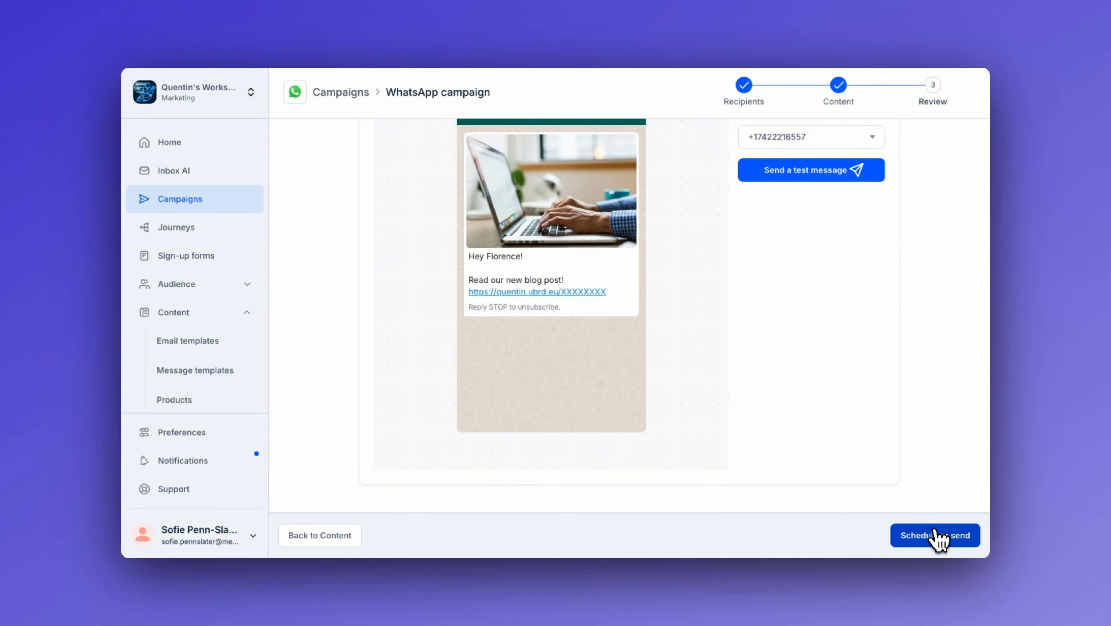
left_click(938, 536)
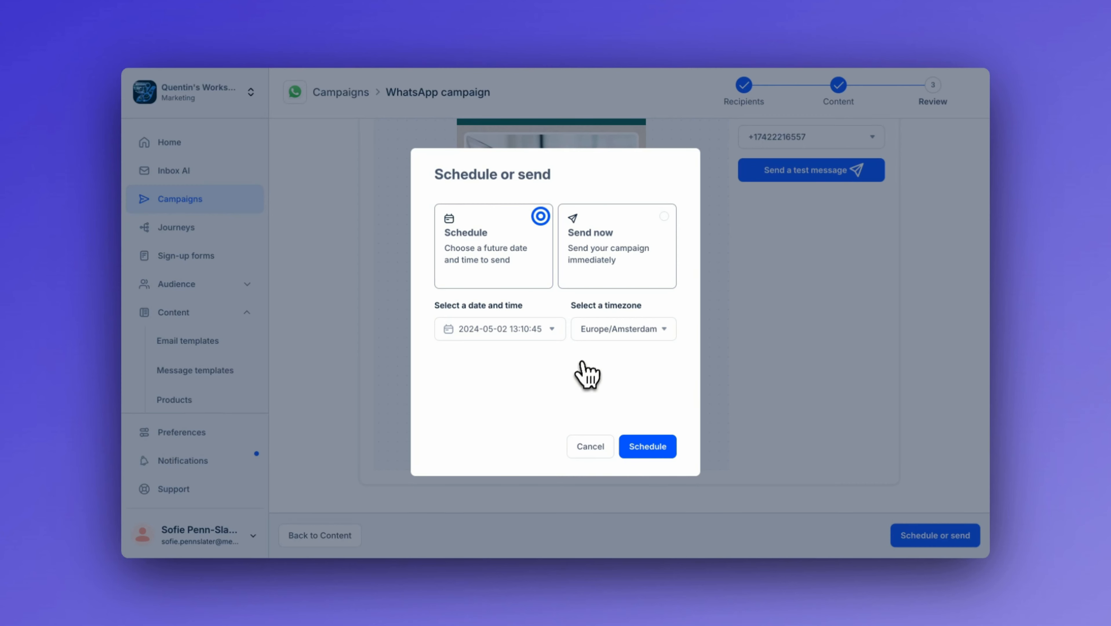
left_click(632, 248)
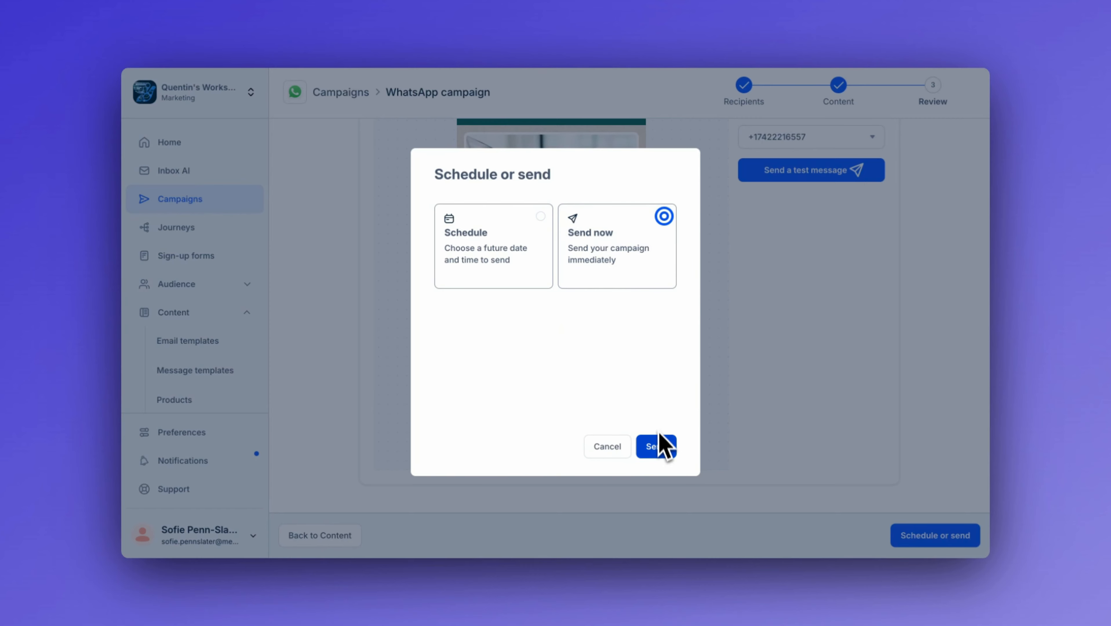